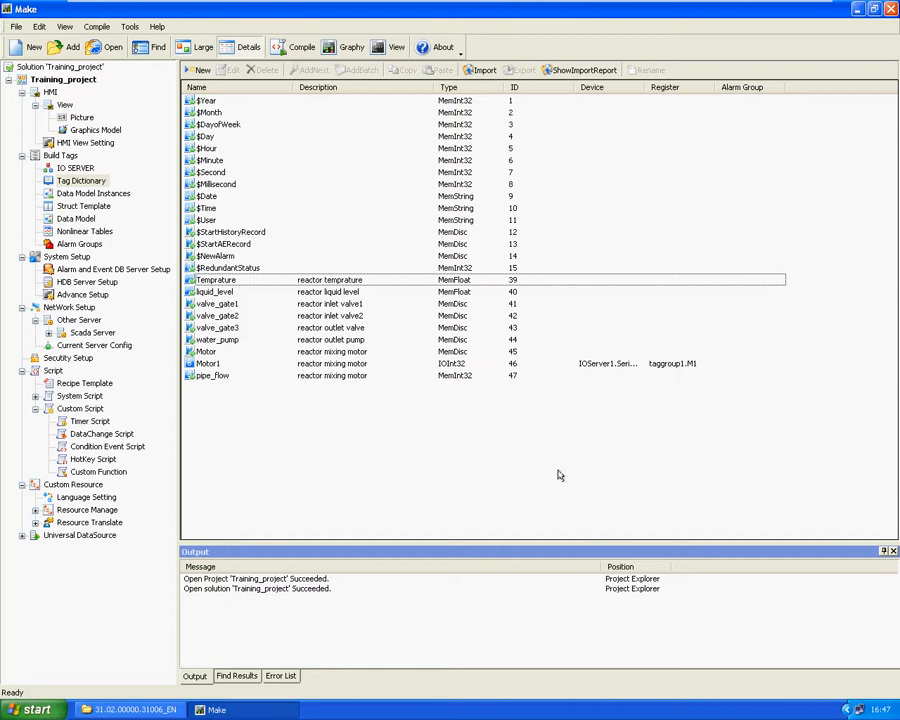
- Create a new alarm group named TemperatureAlarm in the project's Alarm Groups
left_click(62, 156)
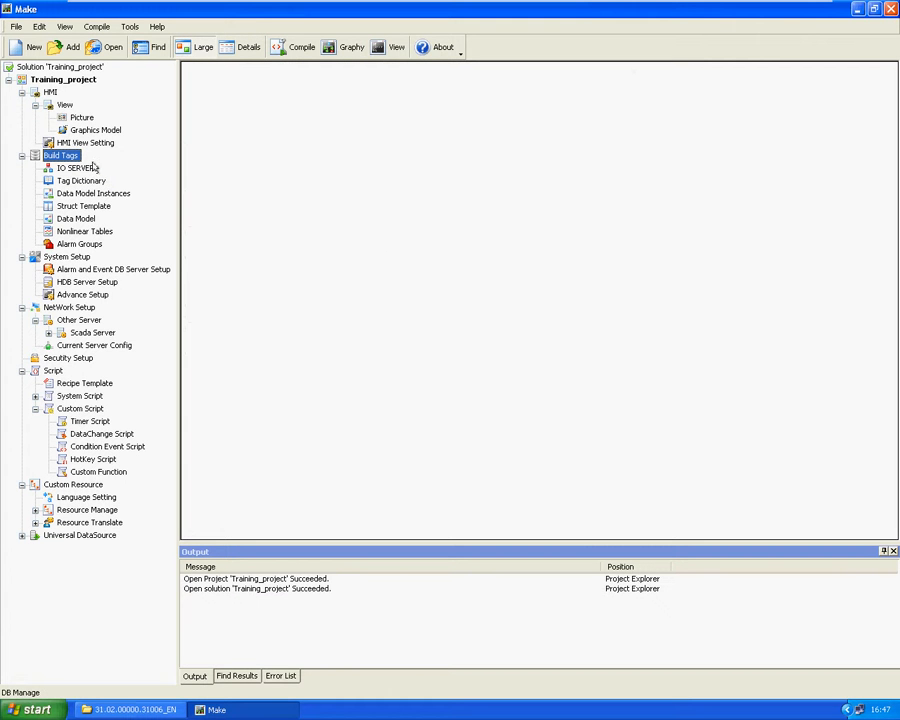
left_click(88, 245)
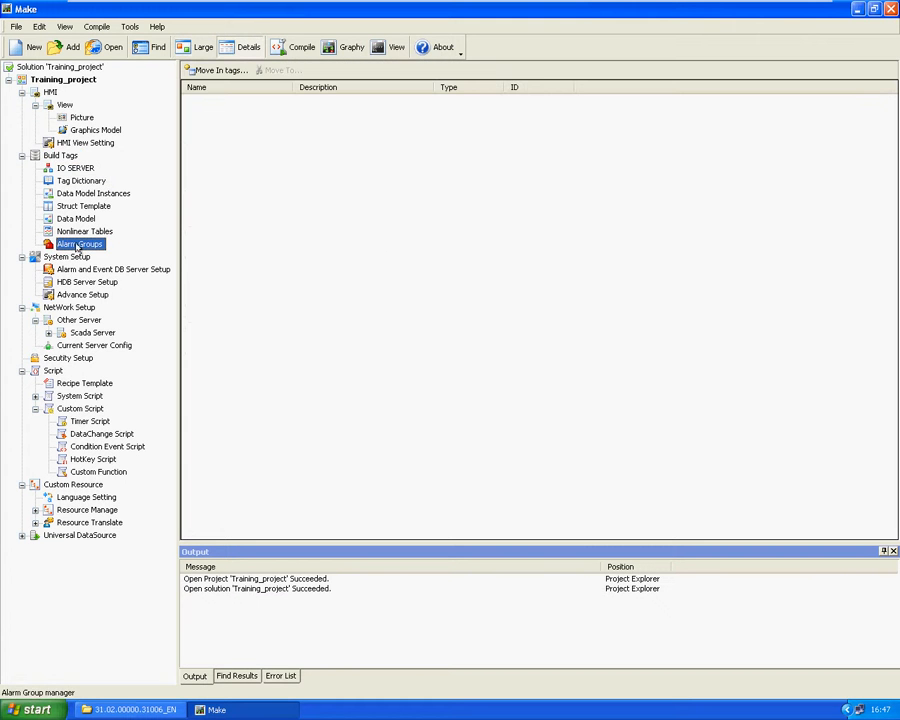
right_click(91, 247)
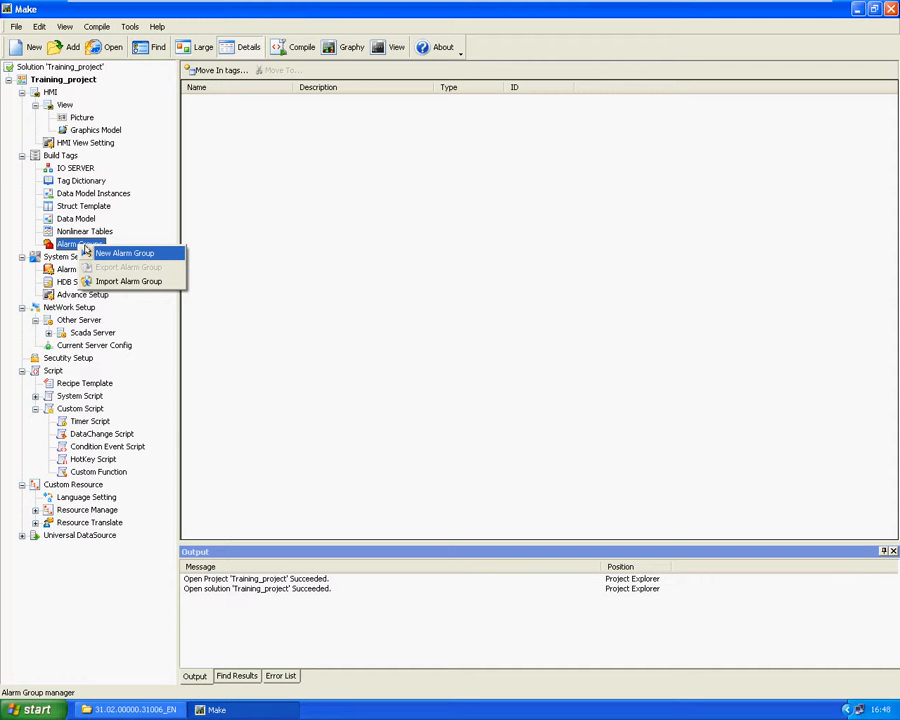
left_click(86, 252)
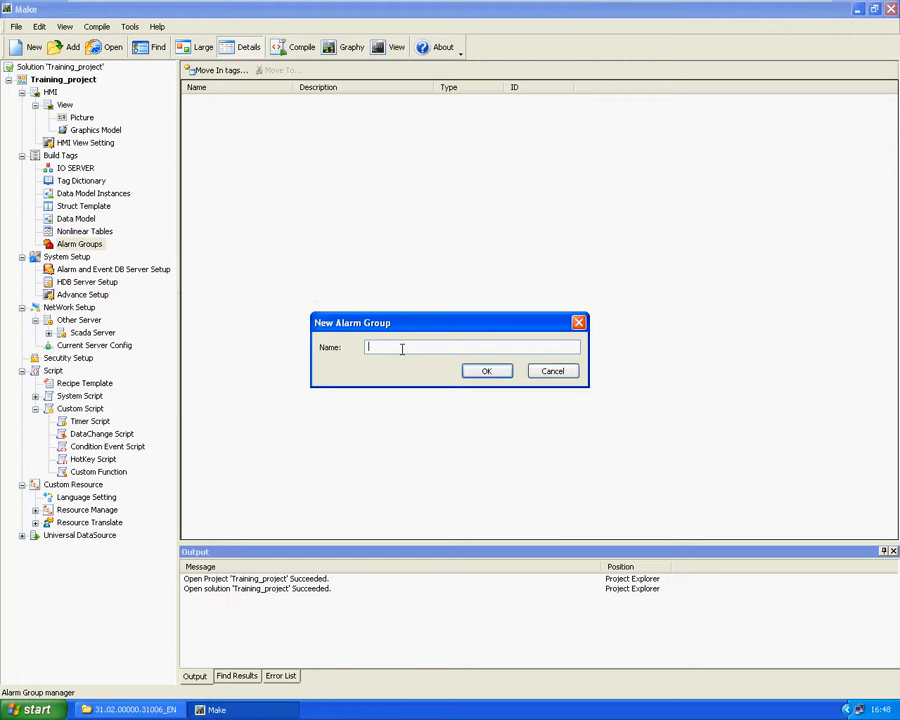
type("TemperatureAlarm")
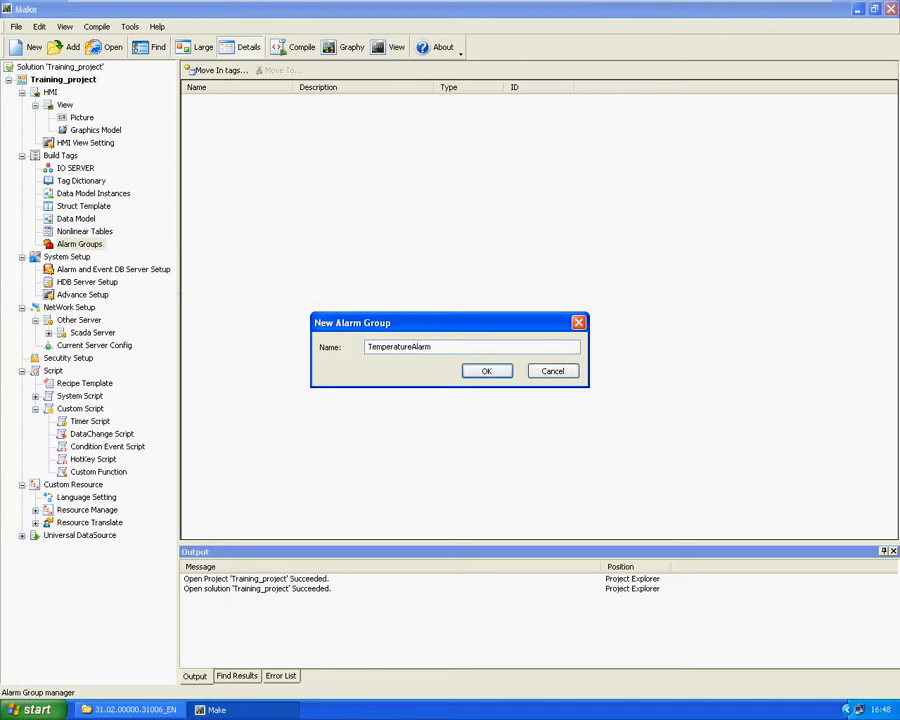
left_click(485, 372)
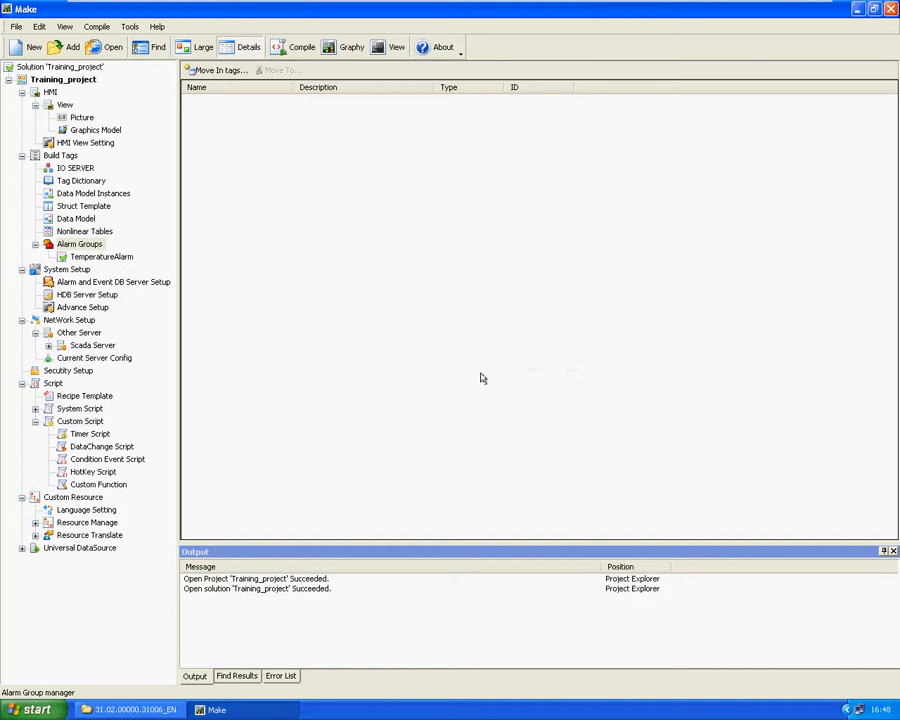
right_click(98, 233)
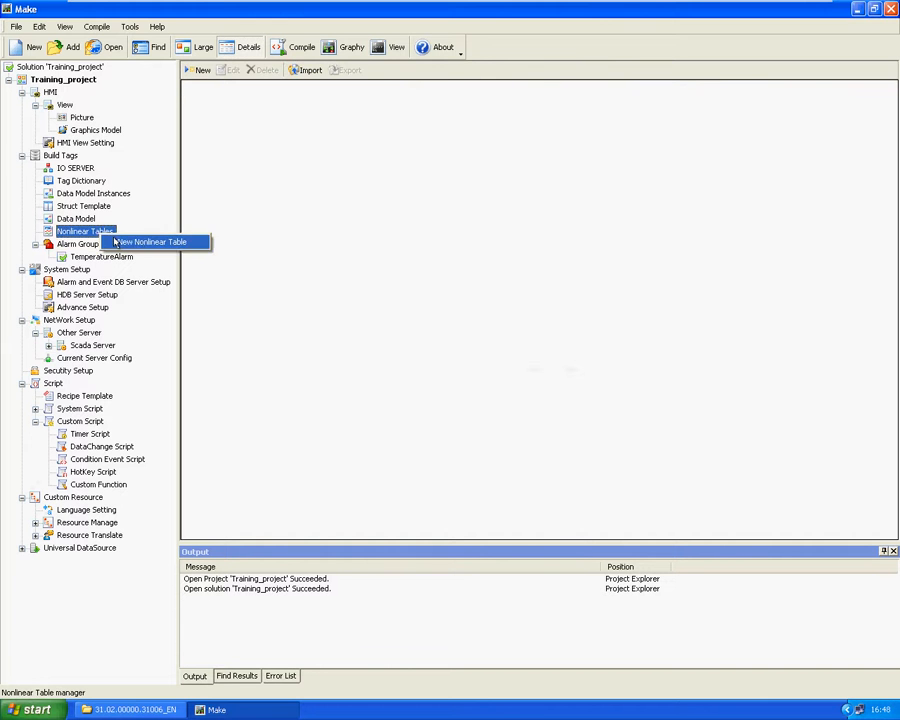
left_click(117, 241)
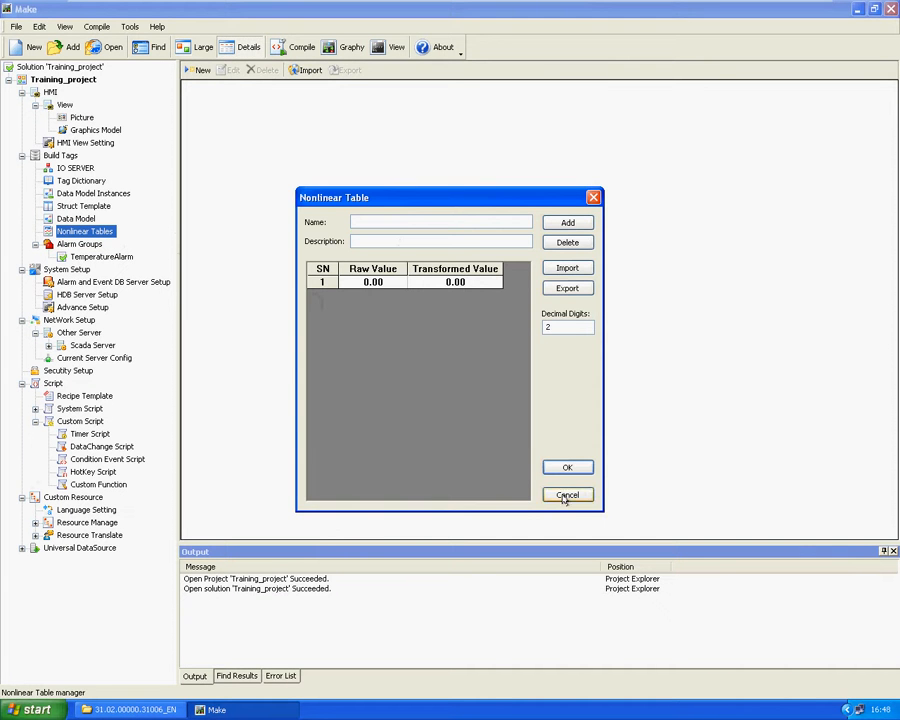
left_click(566, 492)
- Add a second alarm group named LevelAlarm
right_click(84, 244)
left_click(122, 254)
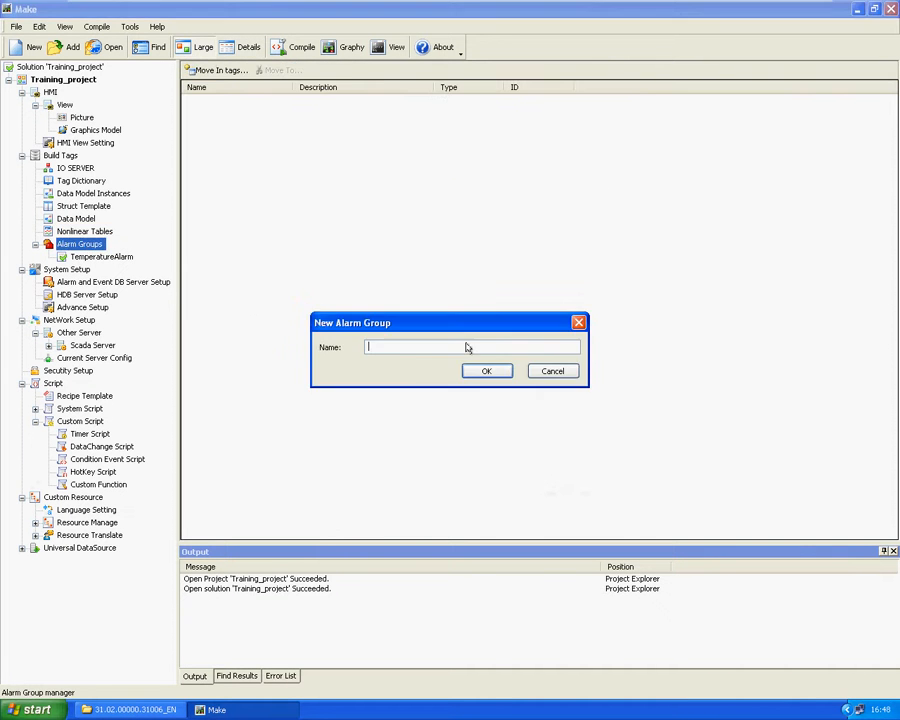
type("LevelAlarm")
key("Return")
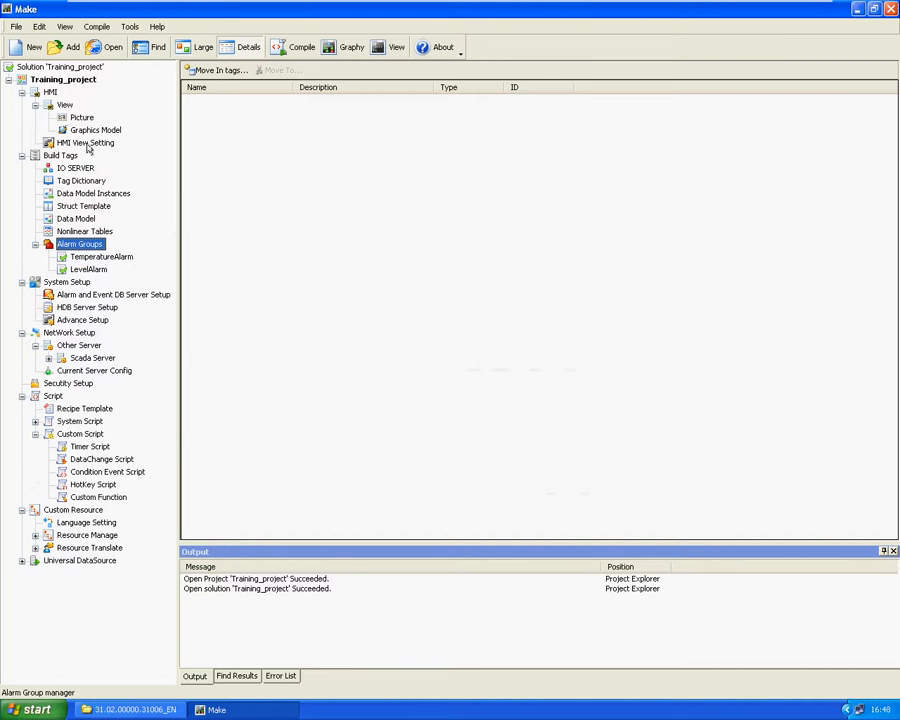
- Enable the Lo and Hi limit alarms for the Temprature tag in the Tag Dictionary
left_click(95, 180)
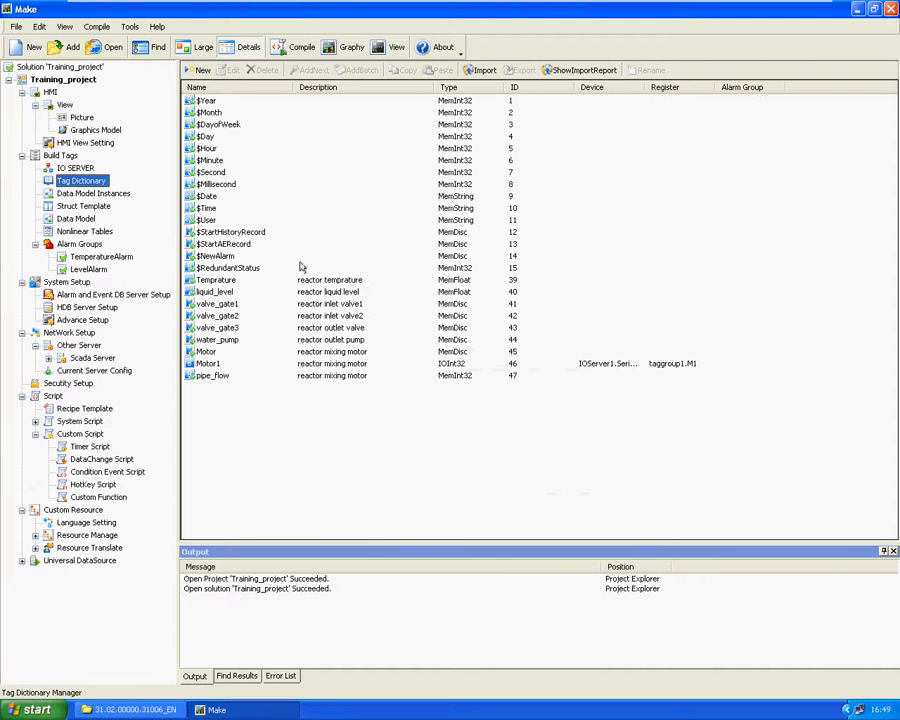
double_click(214, 283)
left_click(313, 252)
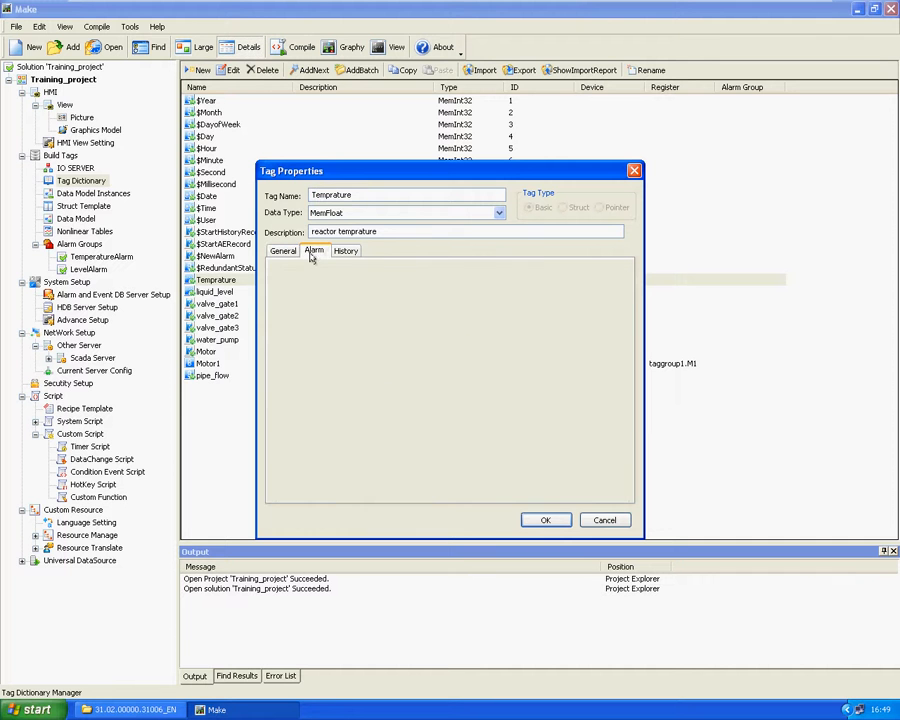
left_click(293, 314)
left_click(293, 332)
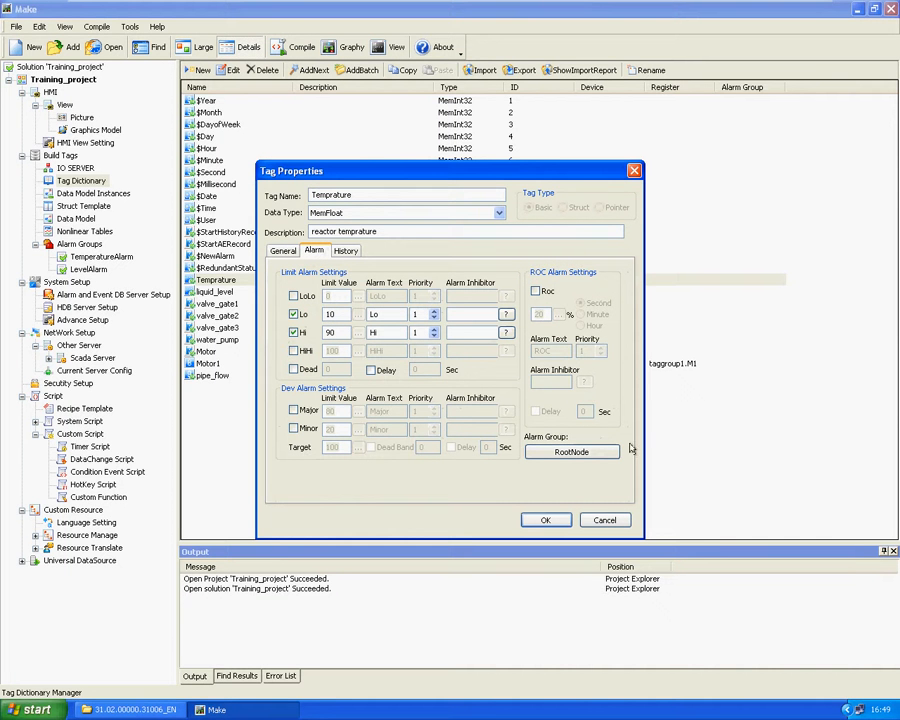
- Assign the Temprature tag to the TemperatureAlarm group and save its tag properties
left_click(565, 452)
left_click(446, 240)
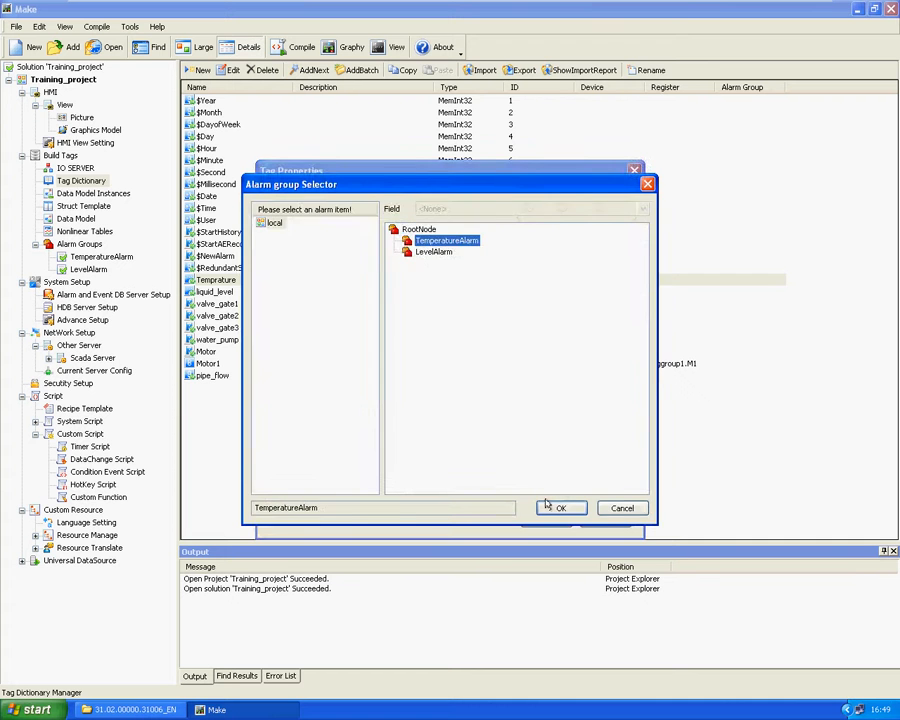
left_click(548, 508)
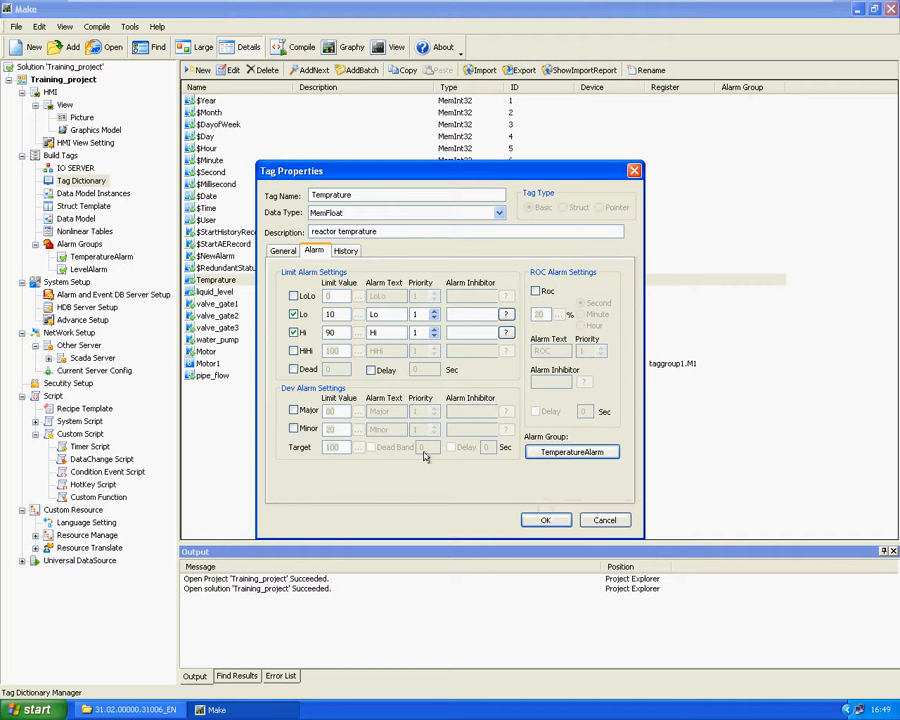
left_click(545, 521)
left_click(545, 521)
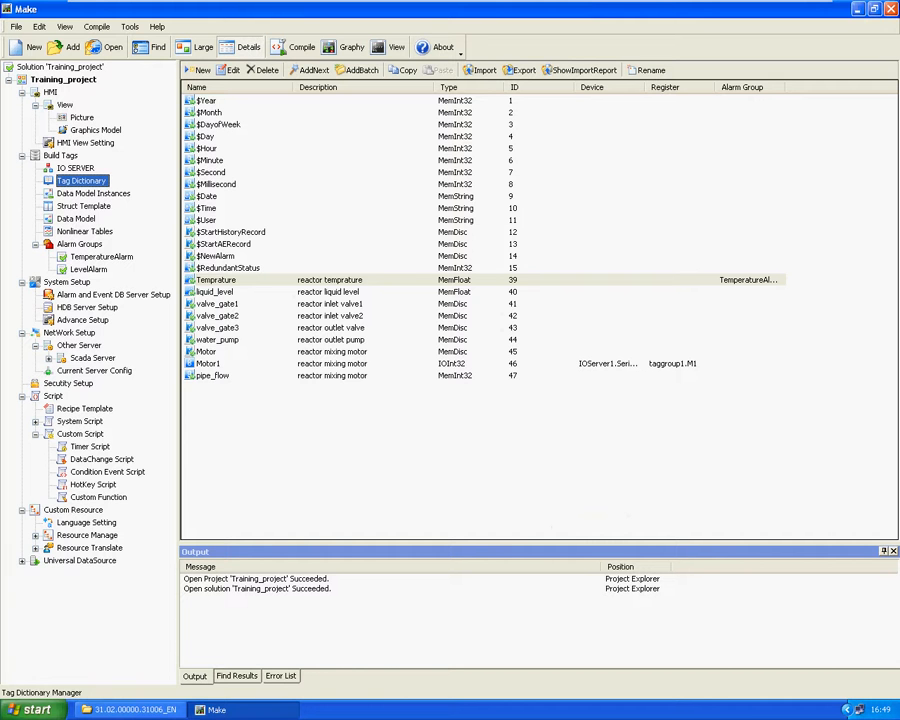
left_click(82, 215)
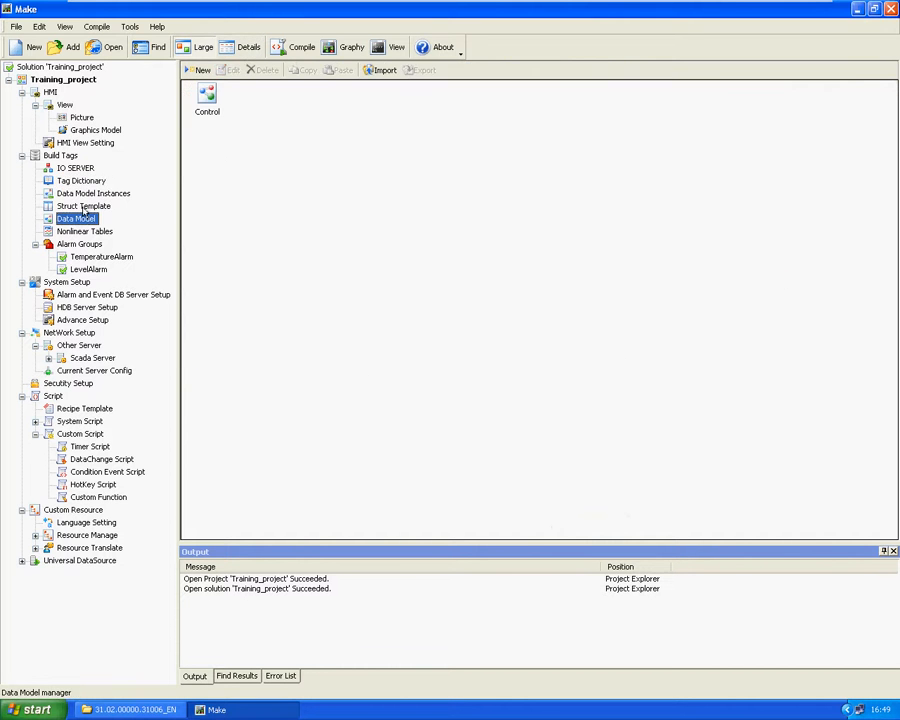
left_click(83, 205)
left_click(95, 232)
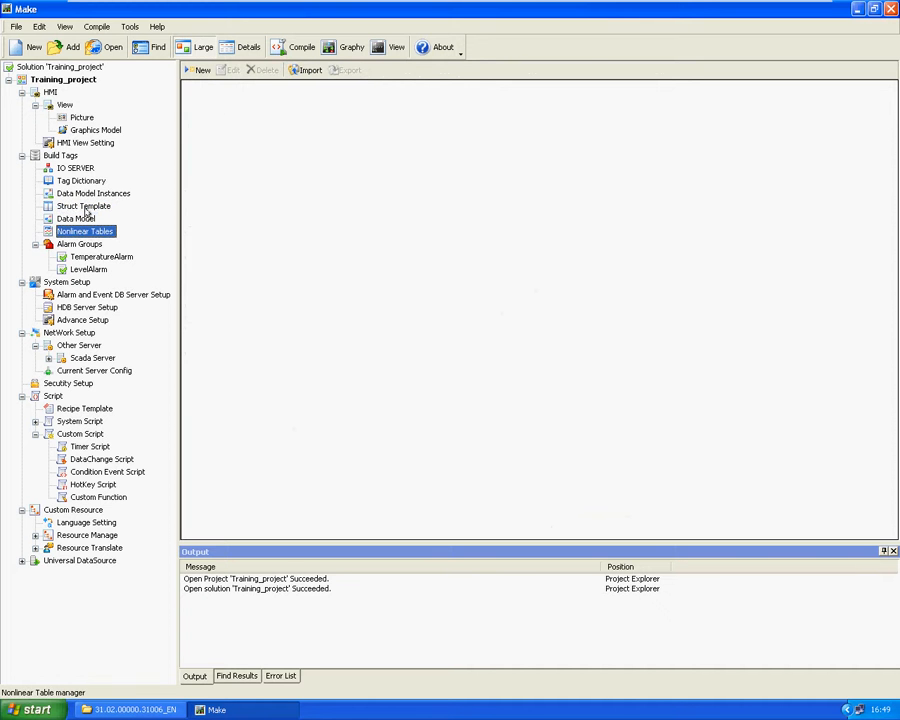
- Open the alarm settings of the liquid_level tag in the activator data model instance
left_click(91, 192)
double_click(208, 116)
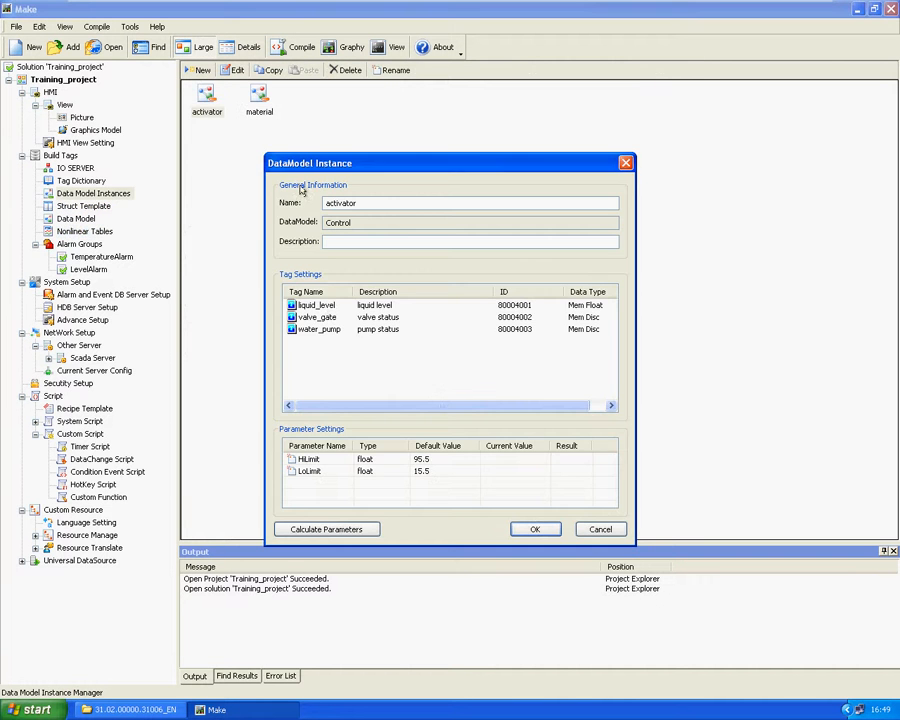
left_click(318, 305)
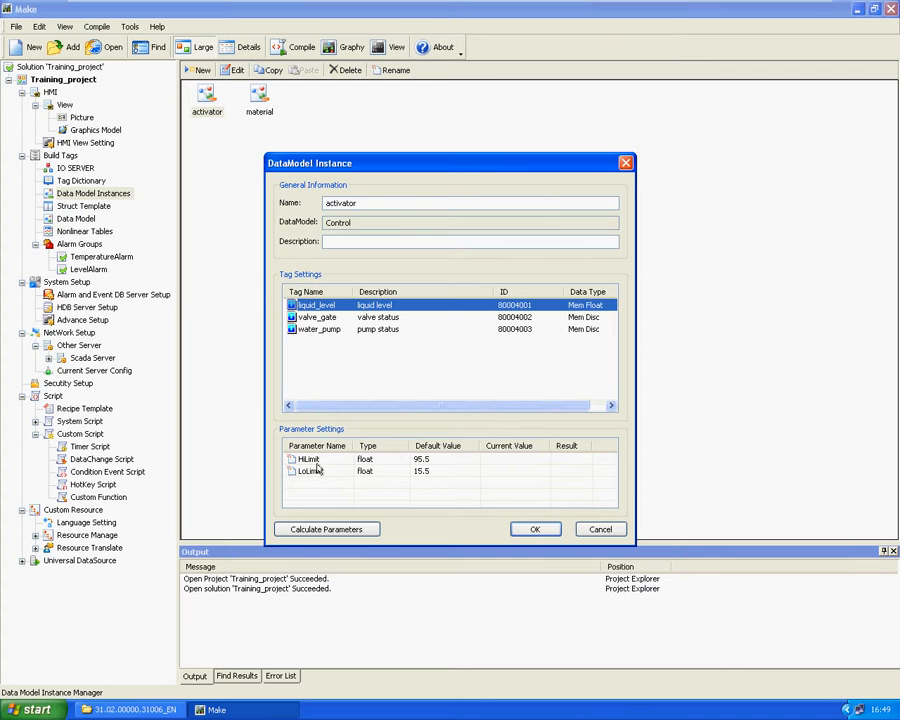
double_click(326, 308)
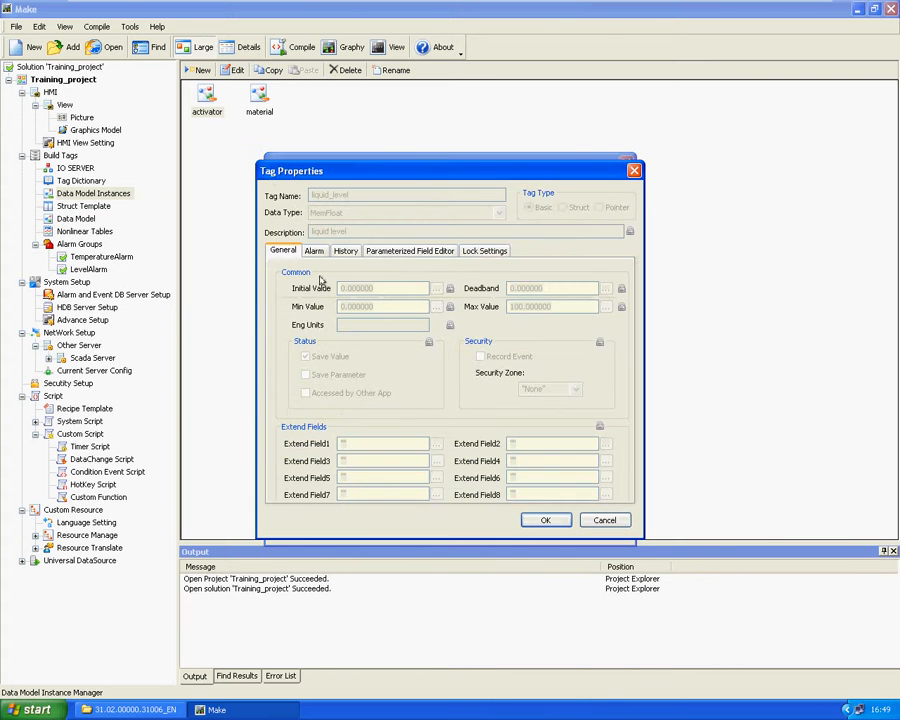
left_click(314, 250)
- Unlock the Hi and Lo limit alarms of the activator's liquid_level tag, lock them again and close the instance
left_click(282, 333)
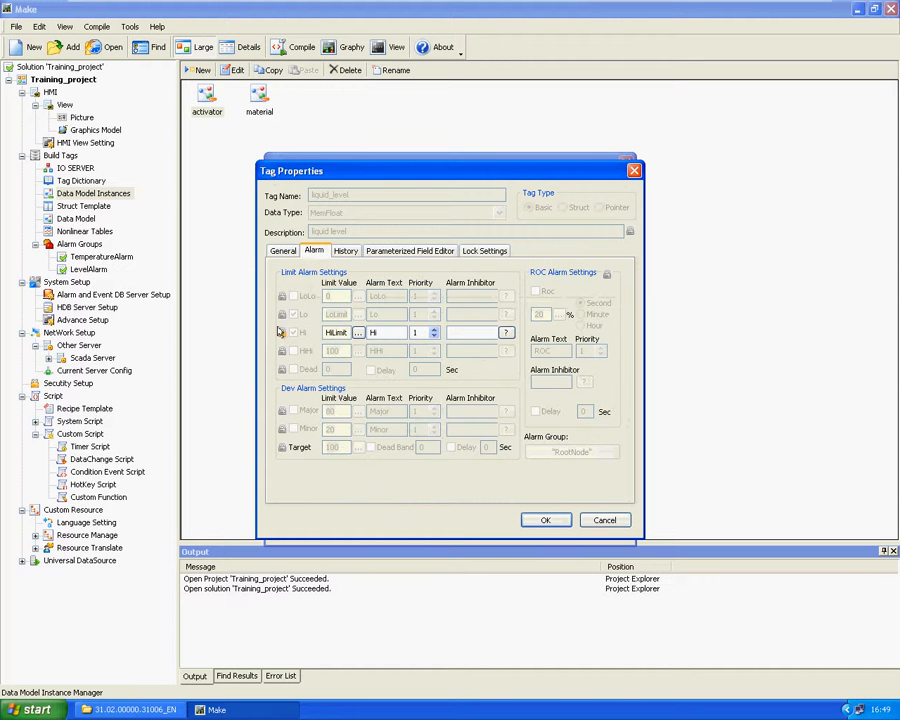
left_click(282, 315)
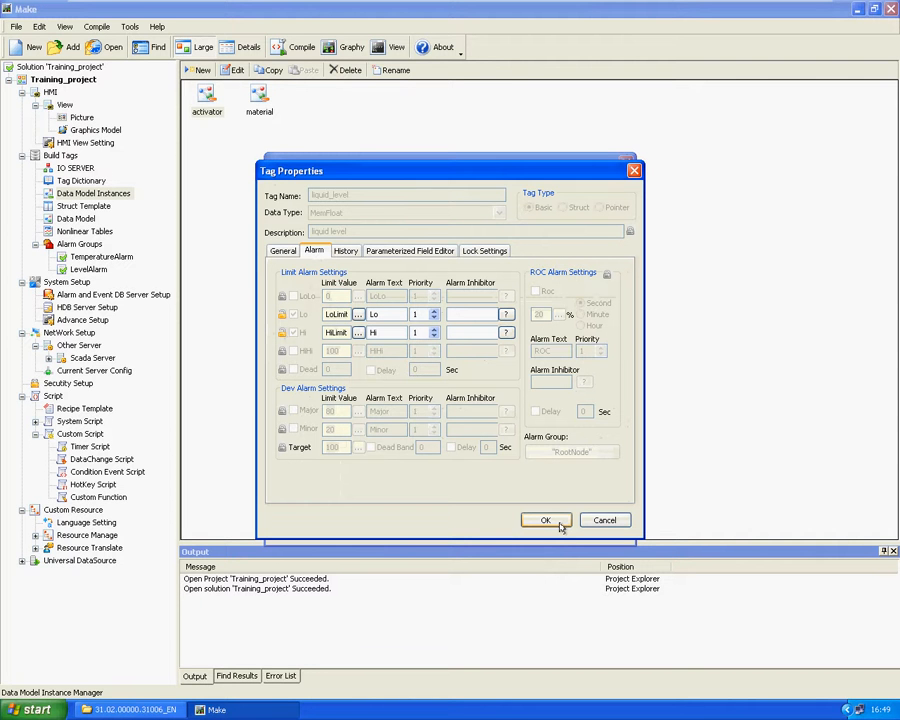
left_click(287, 333)
left_click(287, 316)
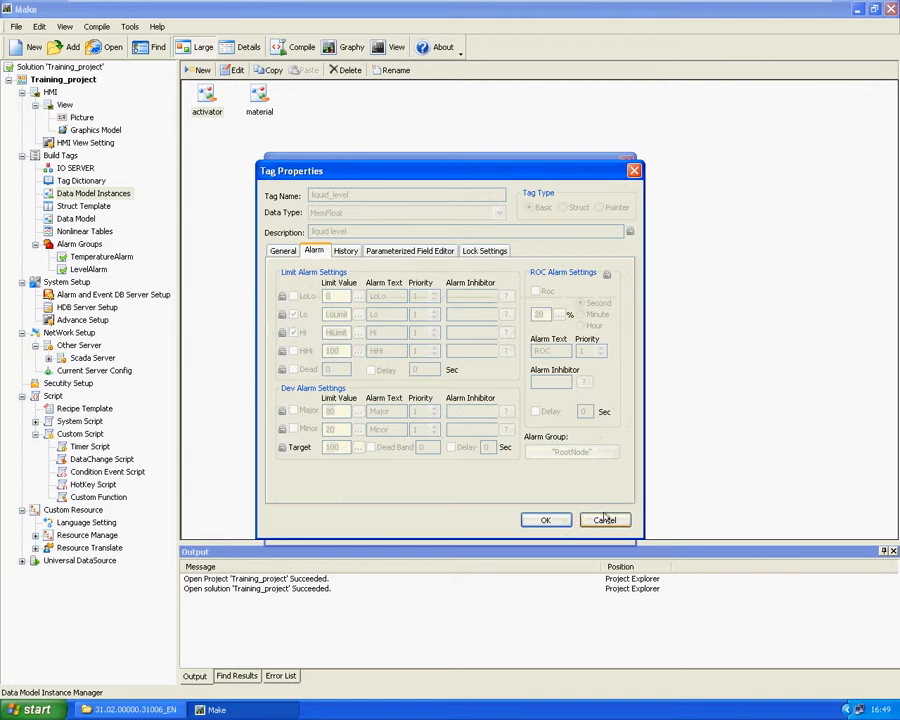
left_click(560, 519)
key("Return")
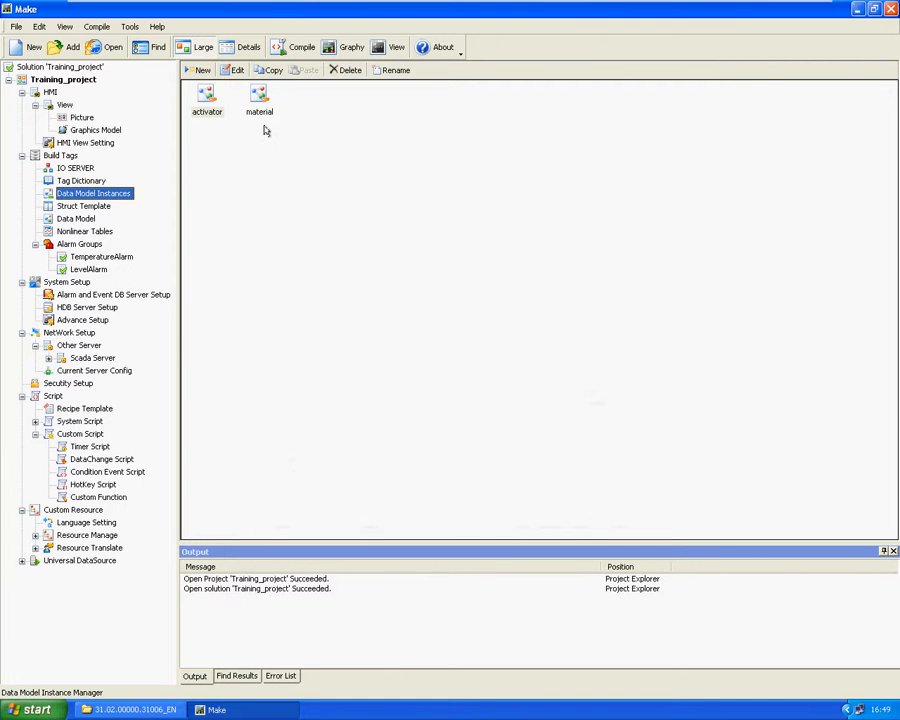
- Unlock and relock the Hi and Lo limit alarms of the liquid_level tag in the material data model instance
double_click(259, 95)
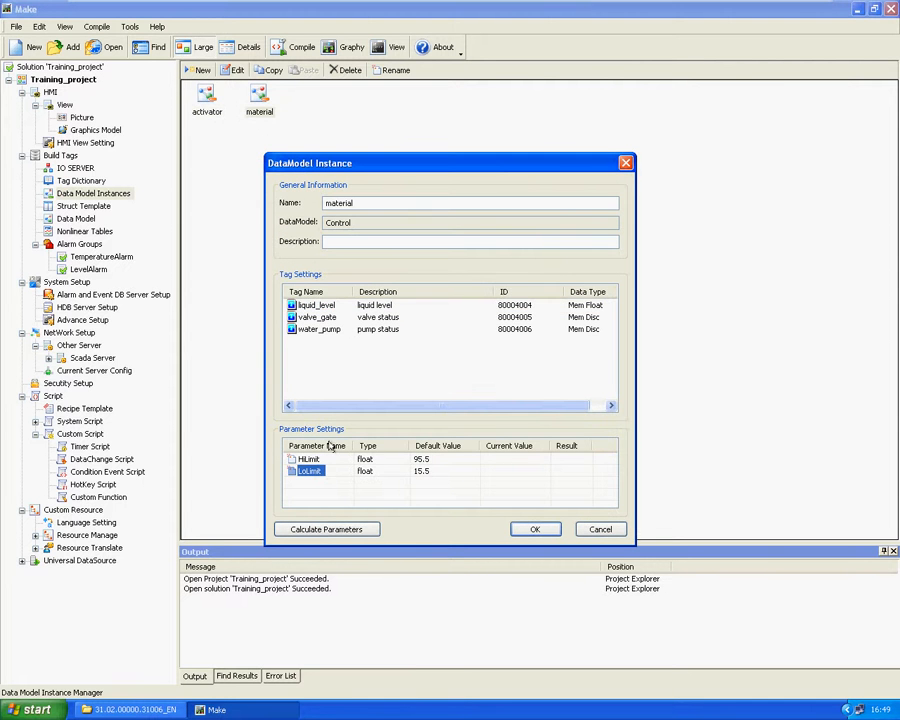
double_click(300, 305)
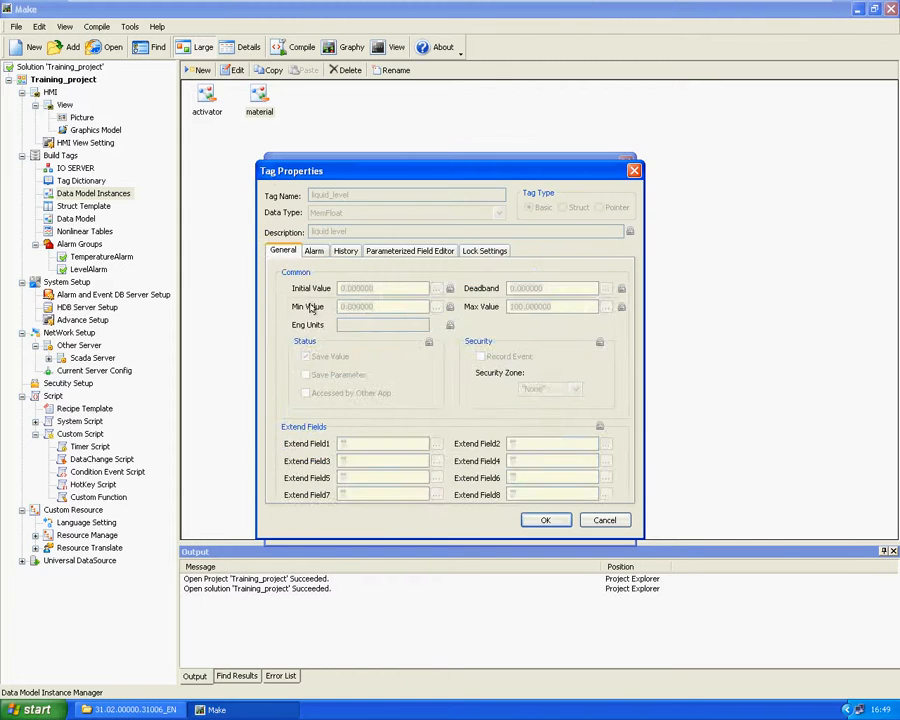
left_click(314, 250)
left_click(291, 332)
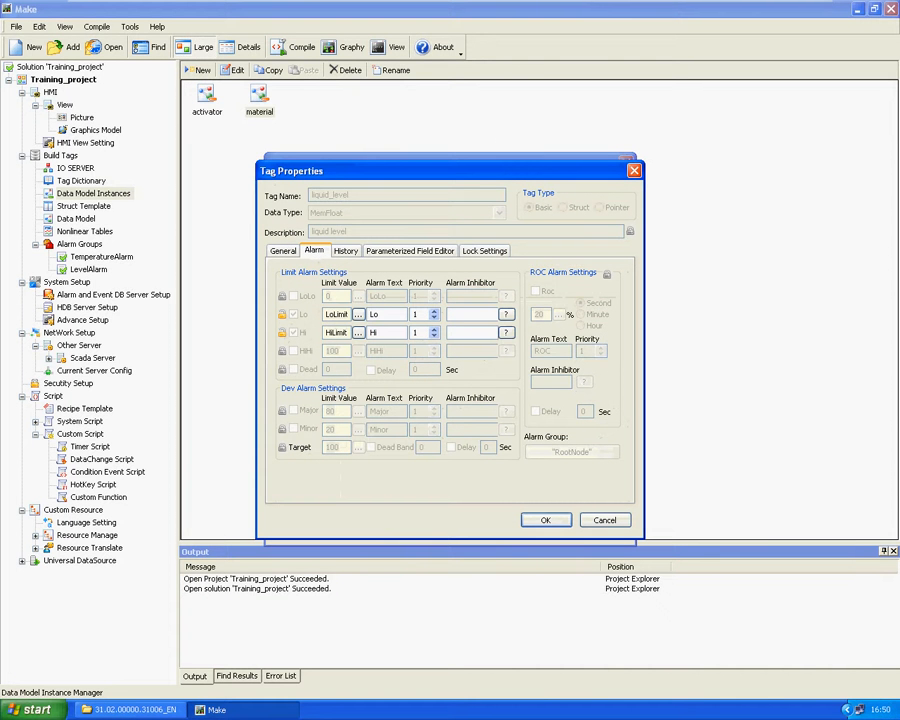
left_click(281, 332)
left_click(281, 314)
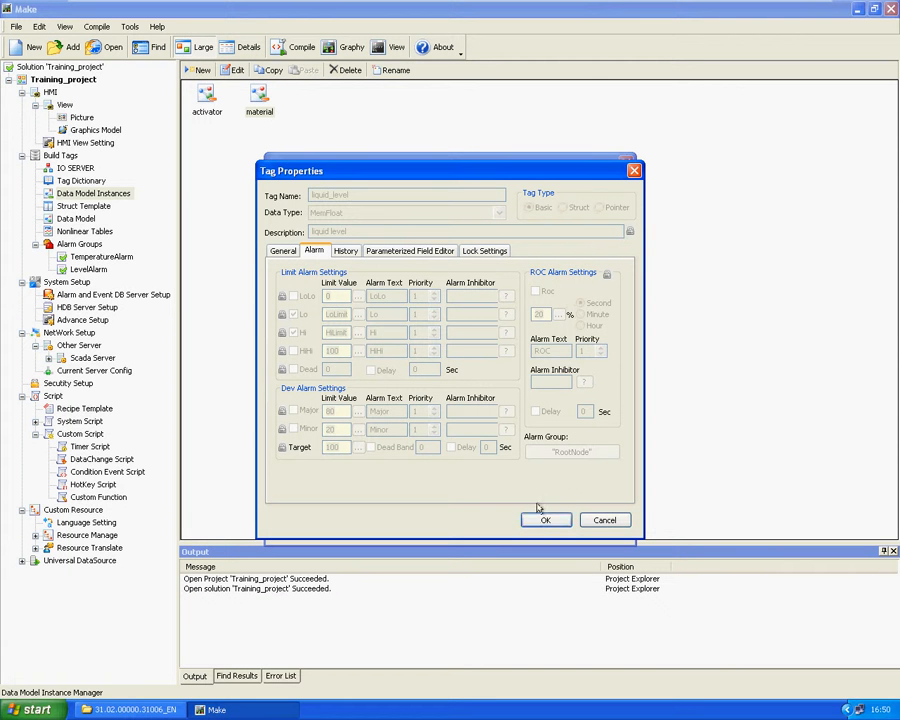
left_click(540, 519)
left_click(519, 530)
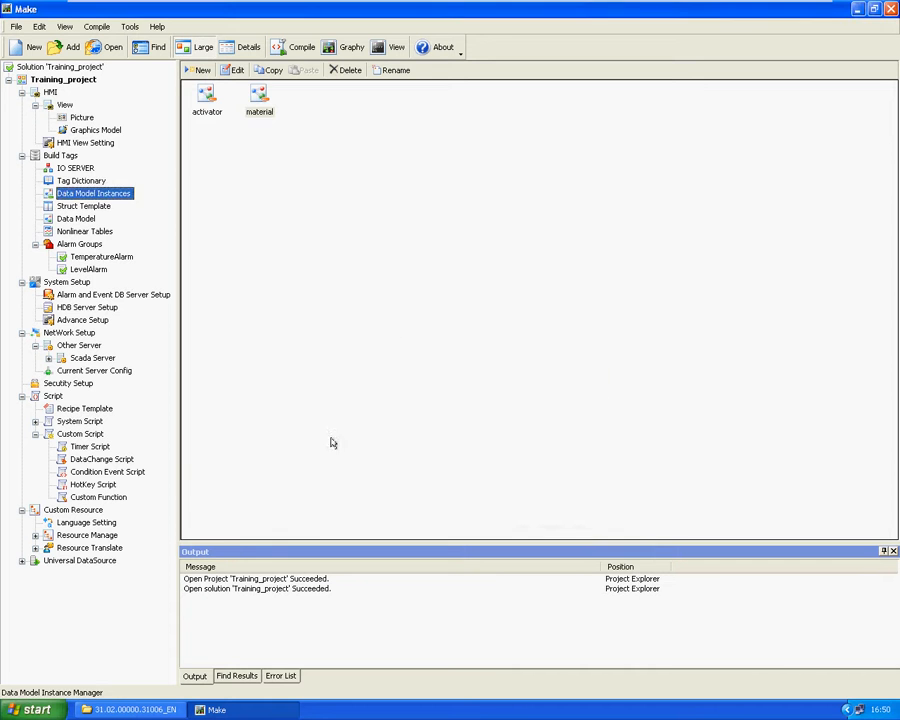
- Examine the store settings and the alarm database settings in the Alarm and Event DB Server Setup
left_click(55, 282)
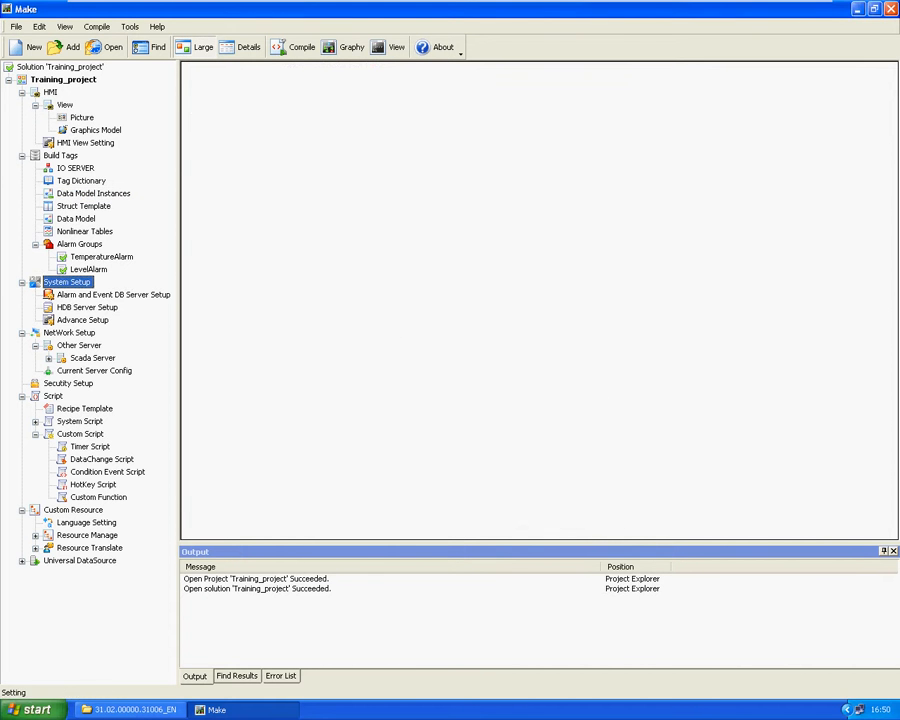
double_click(115, 295)
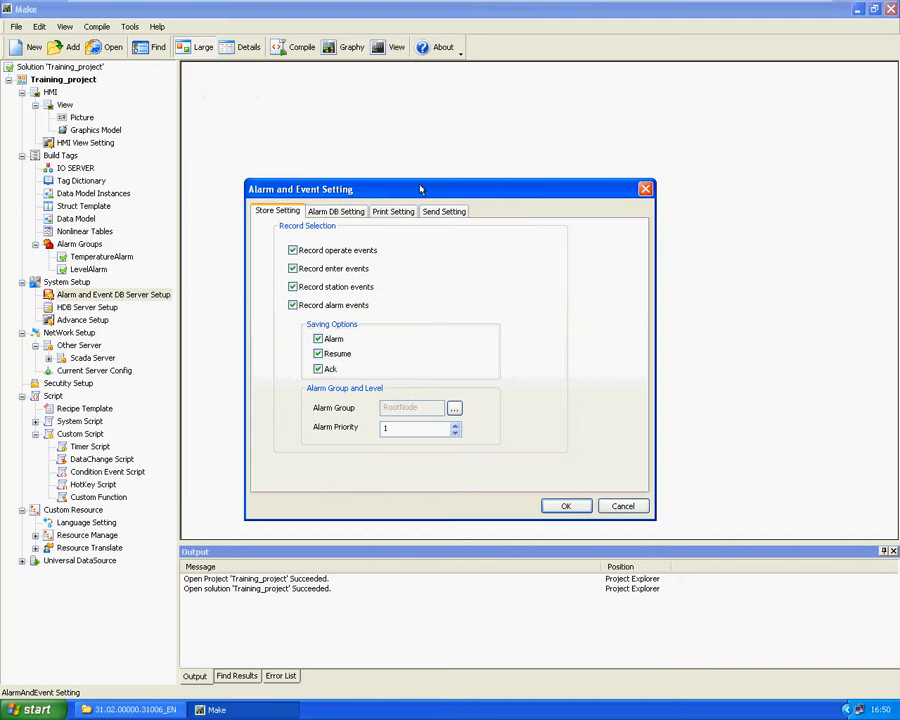
left_click_drag(417, 189, 482, 168)
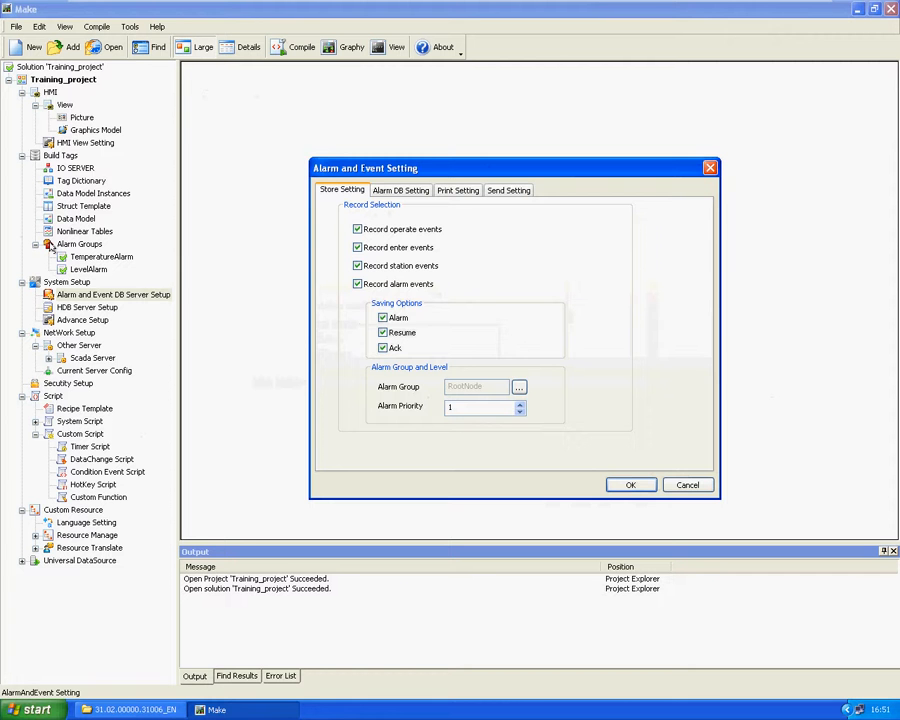
left_click_drag(423, 167, 352, 159)
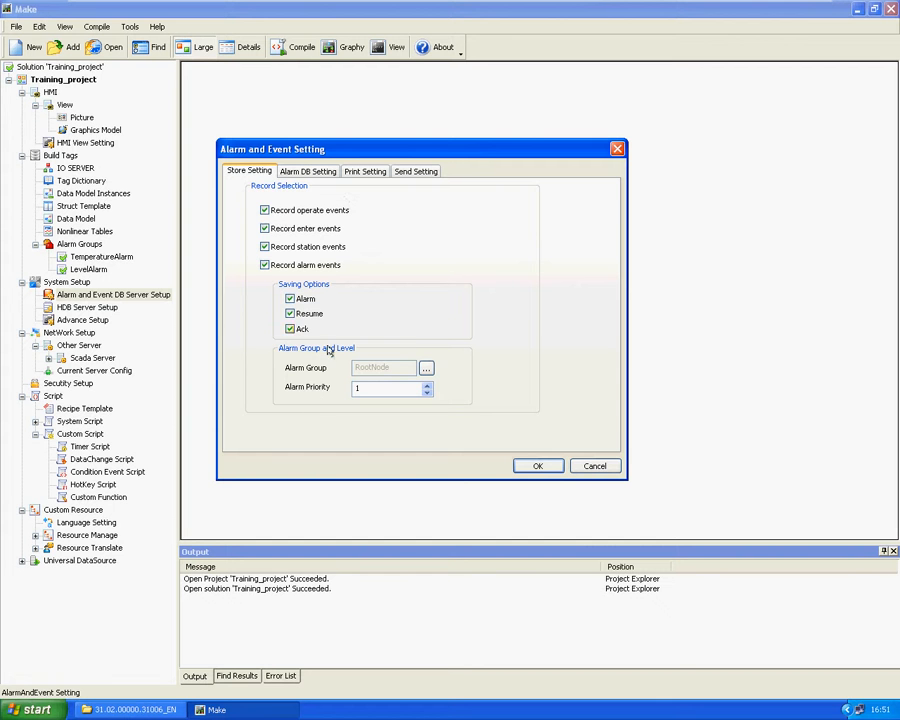
left_click(313, 171)
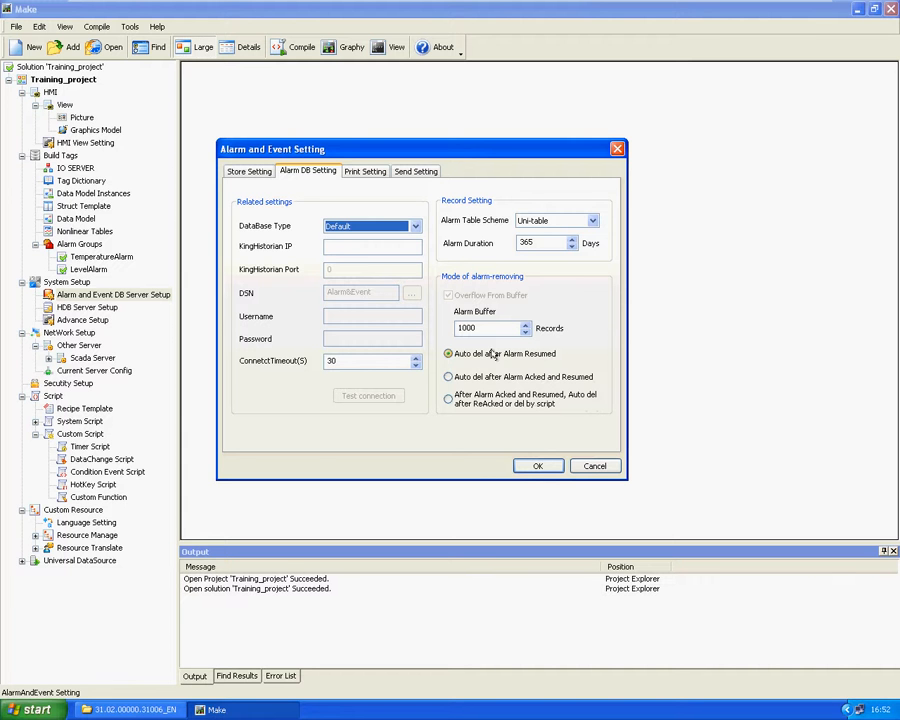
- Enable printing of real-time alarm, enter, operate and station events in the print settings
left_click(356, 170)
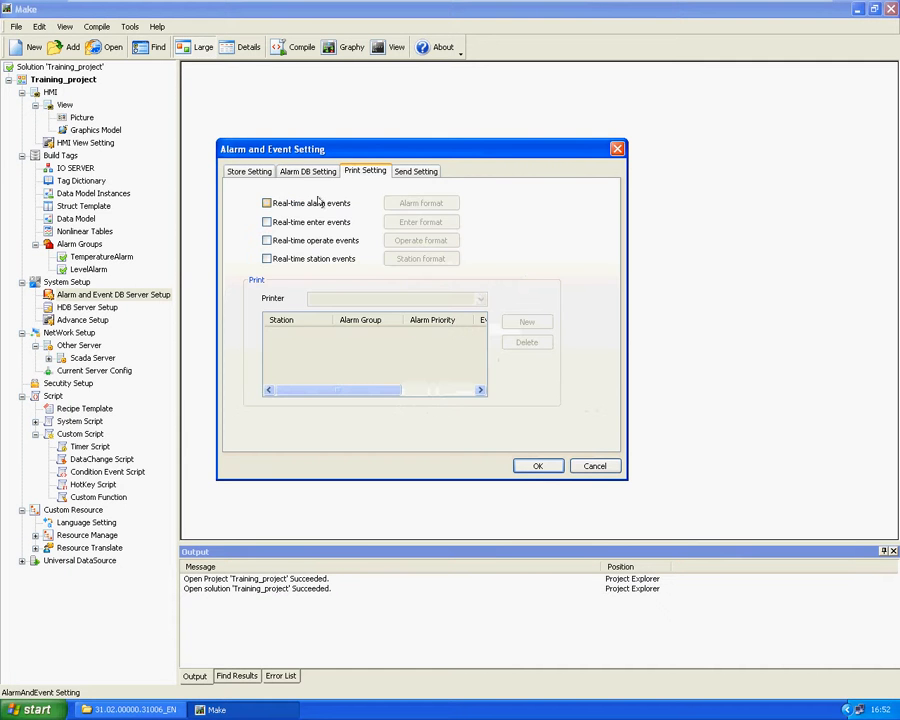
left_click(315, 203)
left_click(295, 223)
left_click(296, 241)
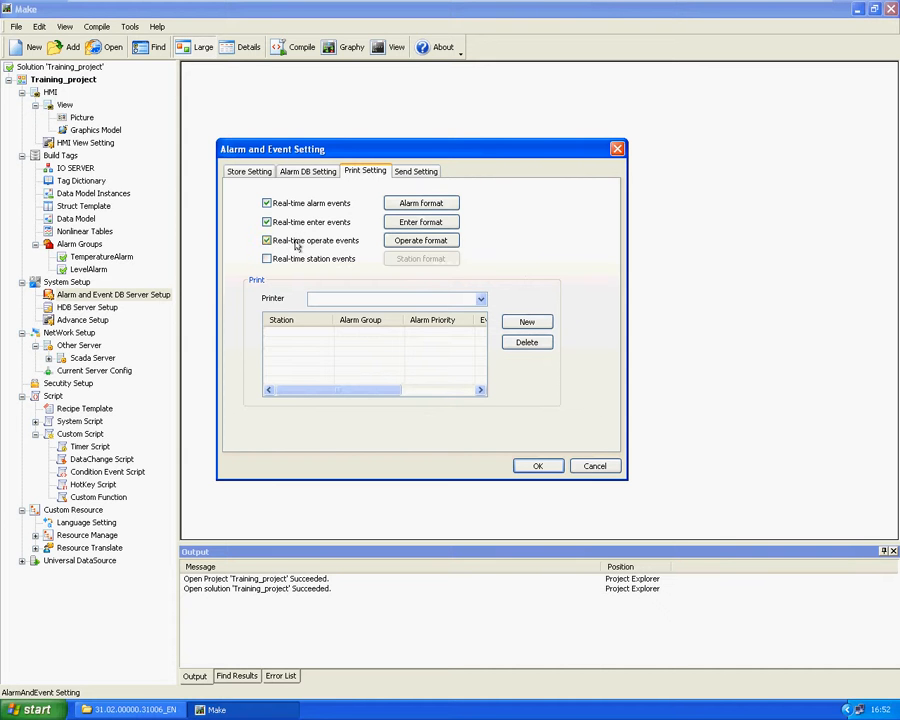
left_click(297, 259)
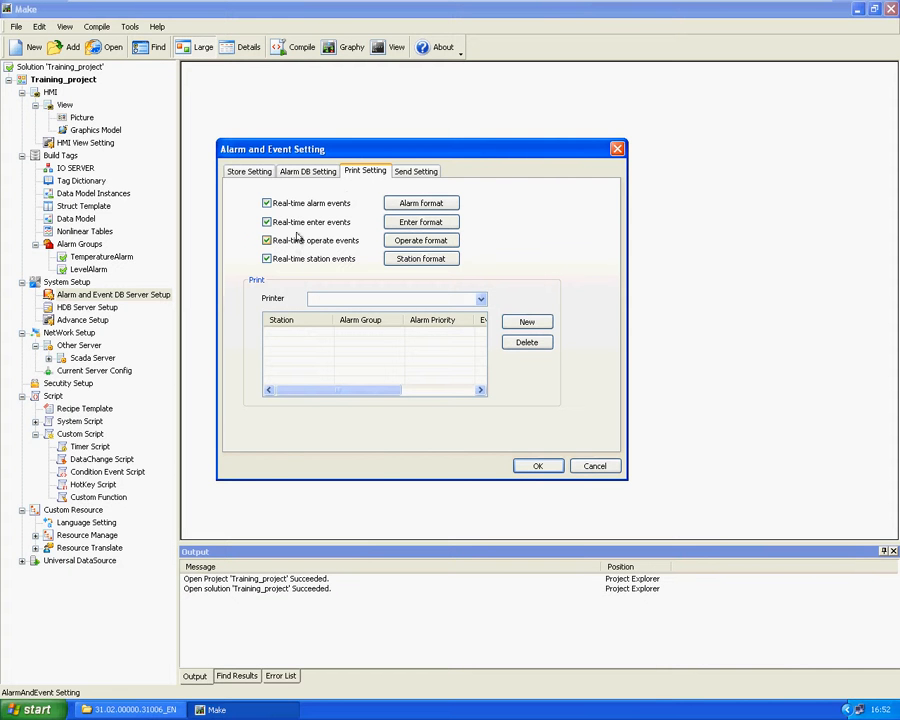
- Look at the print format options for alarm events, cancel that dialog and confirm the Alarm and Event settings
left_click(412, 203)
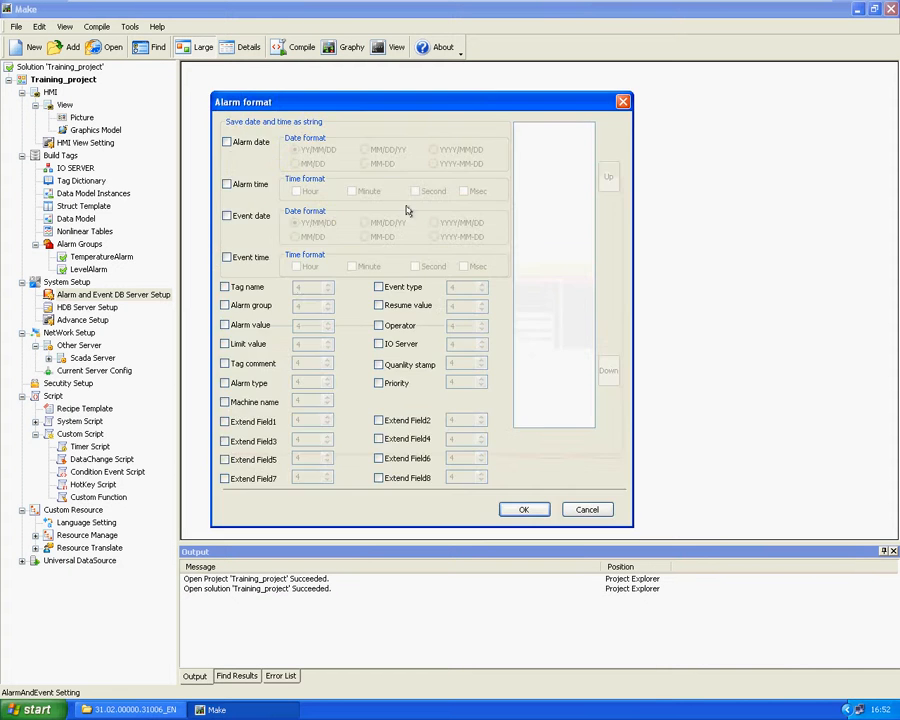
left_click(588, 510)
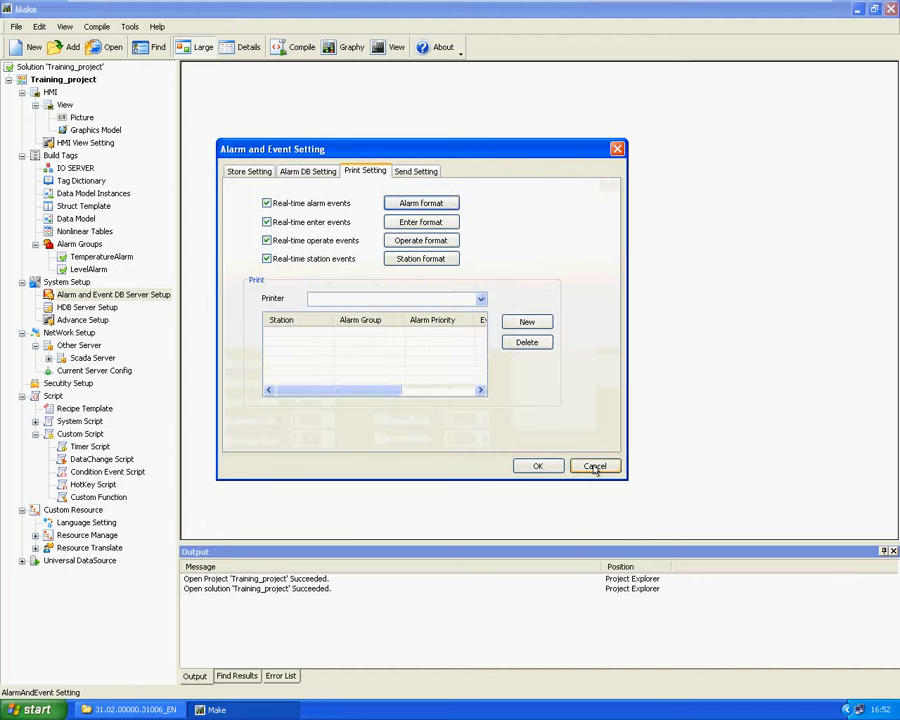
left_click(537, 466)
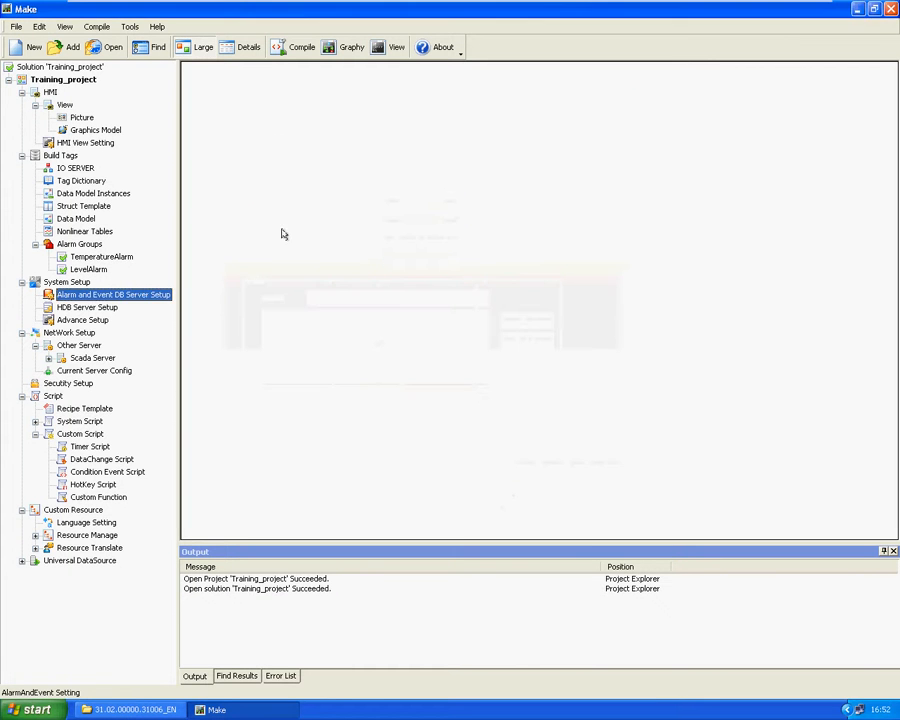
- Create a new picture named AlarmWindow with the default size and style
left_click(63, 105)
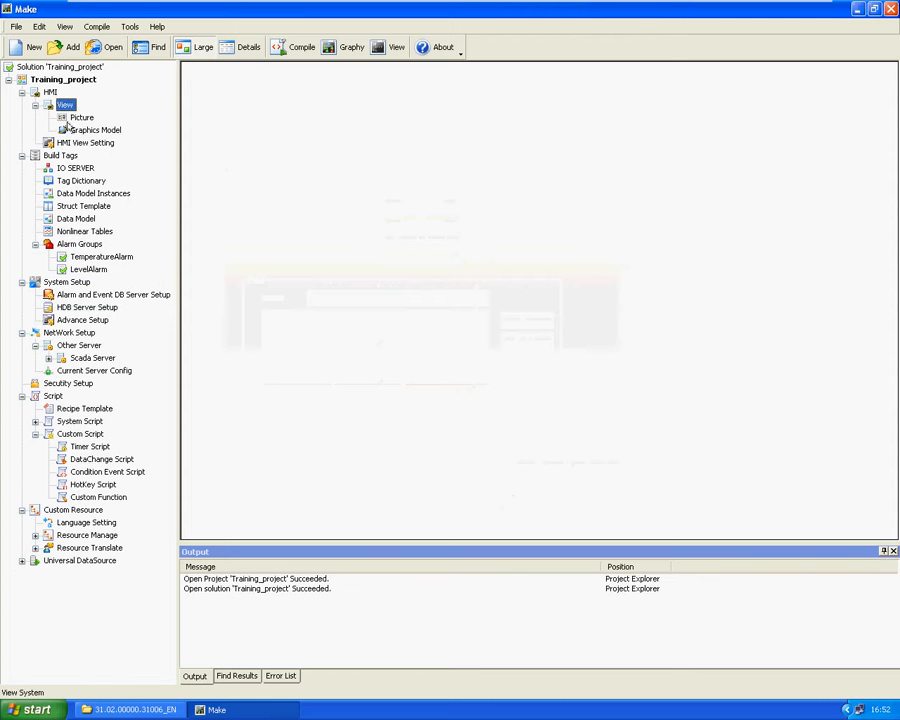
left_click(78, 118)
left_click(194, 70)
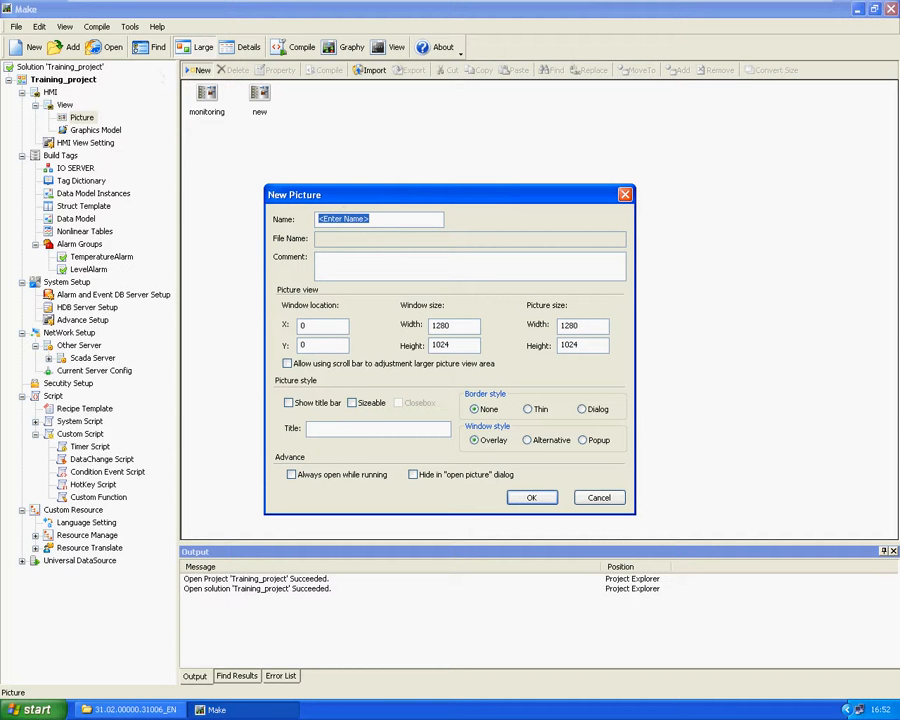
type("Alarm")
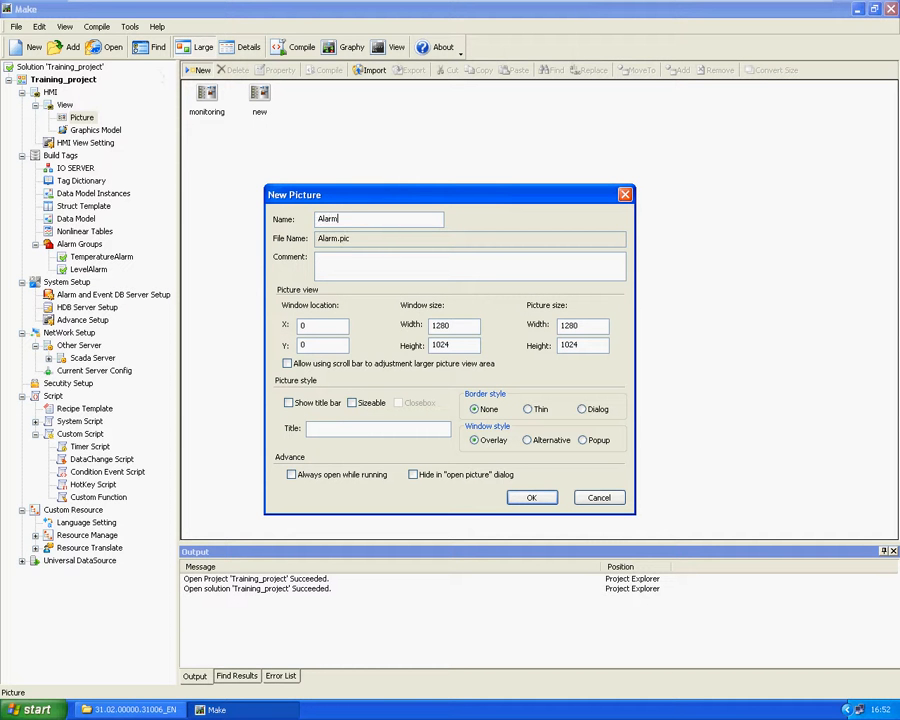
type("Window")
key("Return")
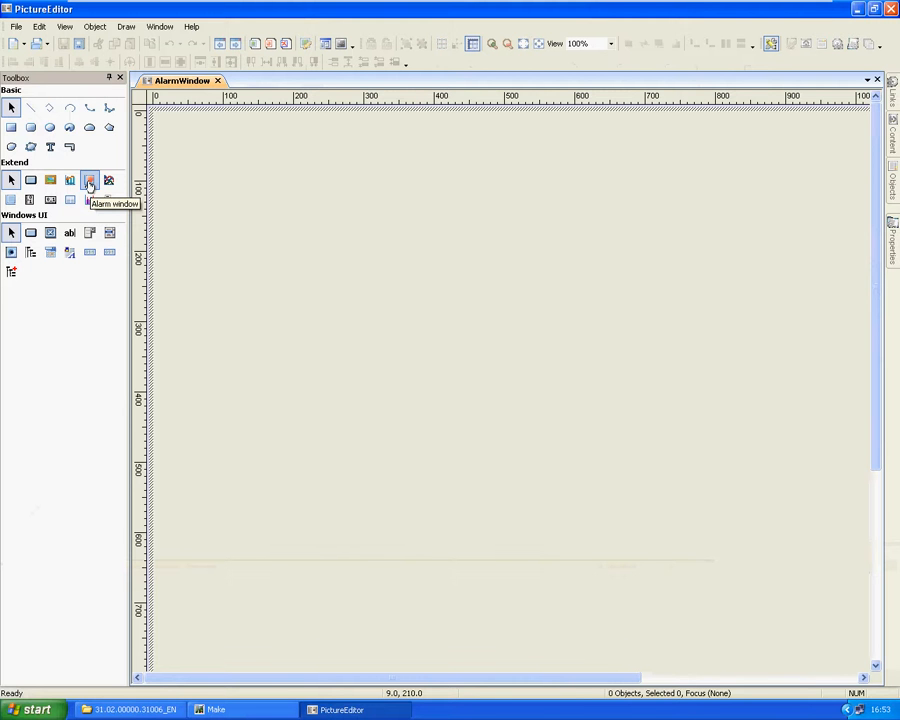
- Draw an alarm window near the picture's upper edge and widen it to about 950 x 206
left_click(89, 182)
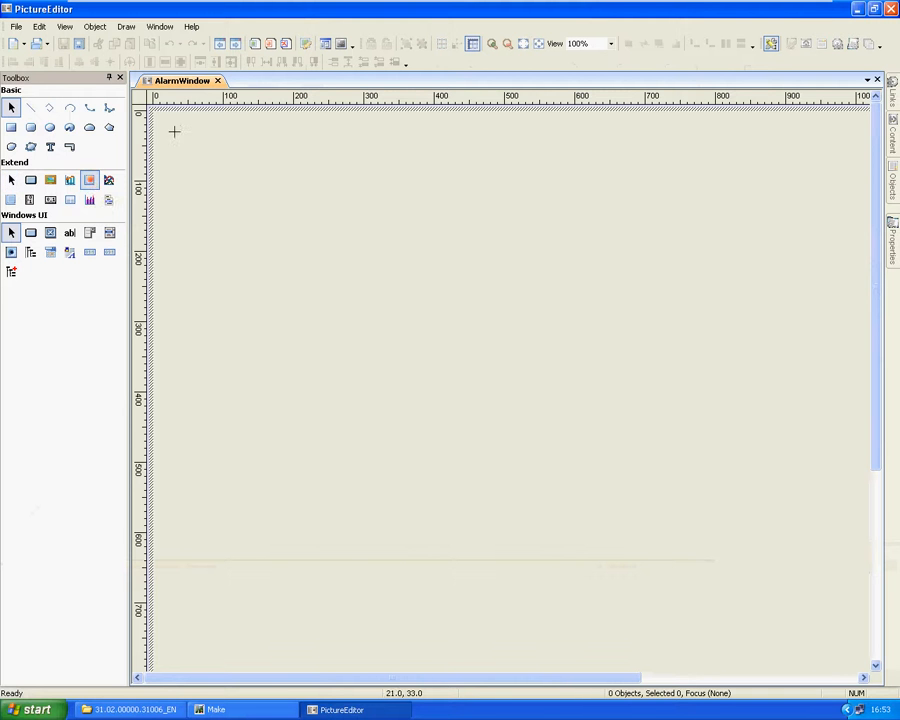
left_click_drag(155, 120, 455, 263)
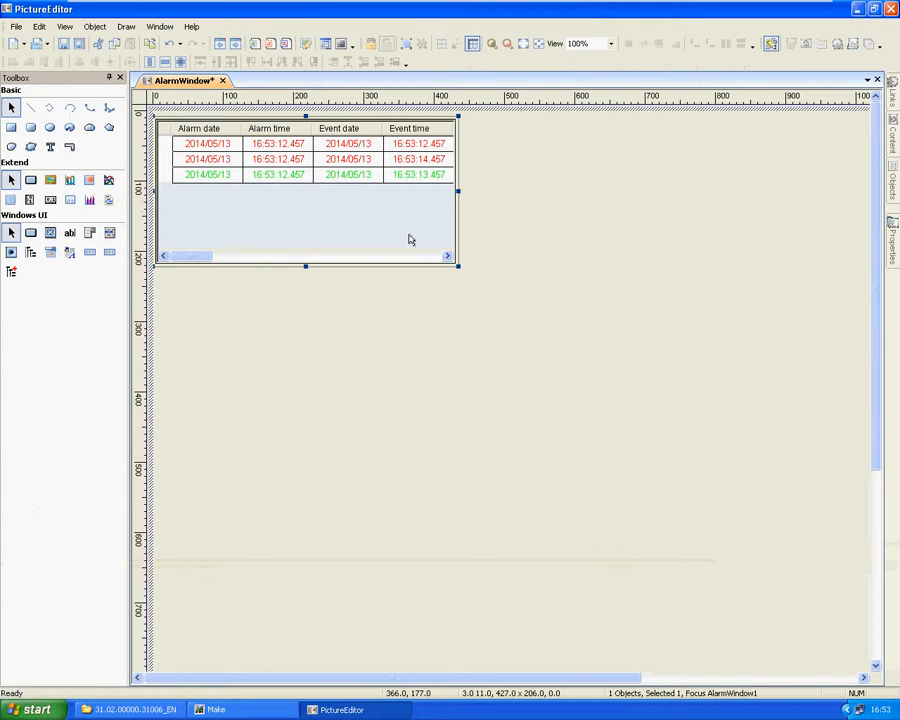
left_click_drag(458, 193, 824, 230)
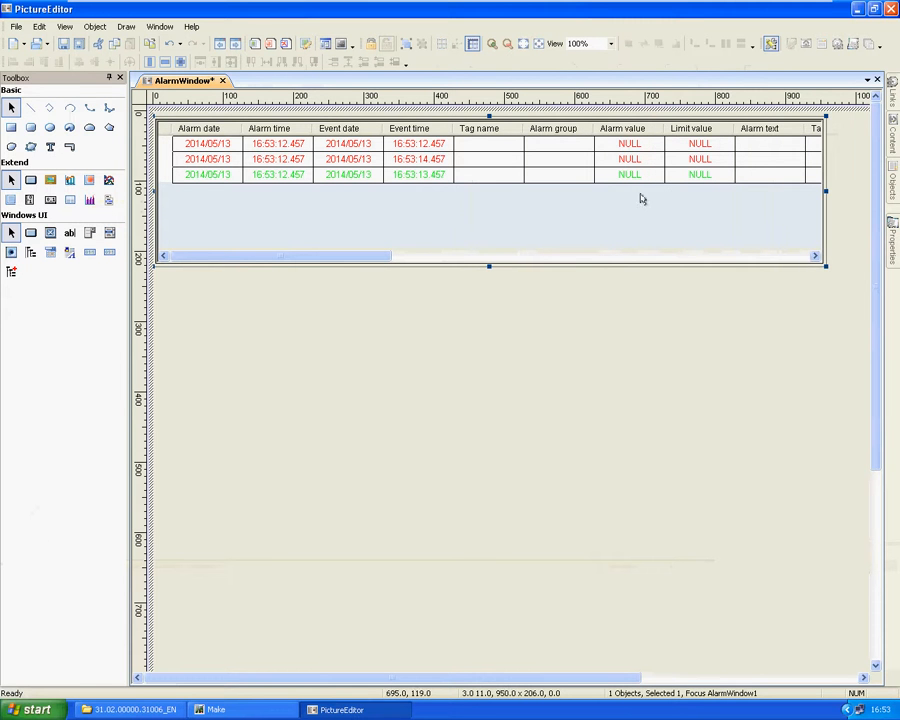
- Set the alarm window's style to Show Title, Show Status and Show ToolBar, and save the picture
left_click(893, 237)
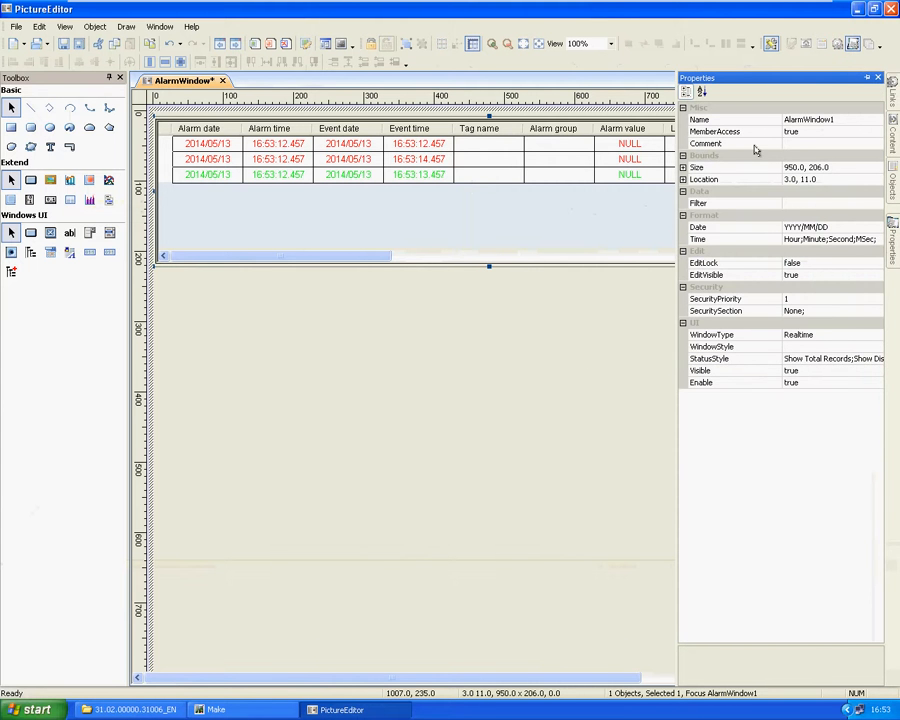
left_click(876, 346)
left_click(877, 346)
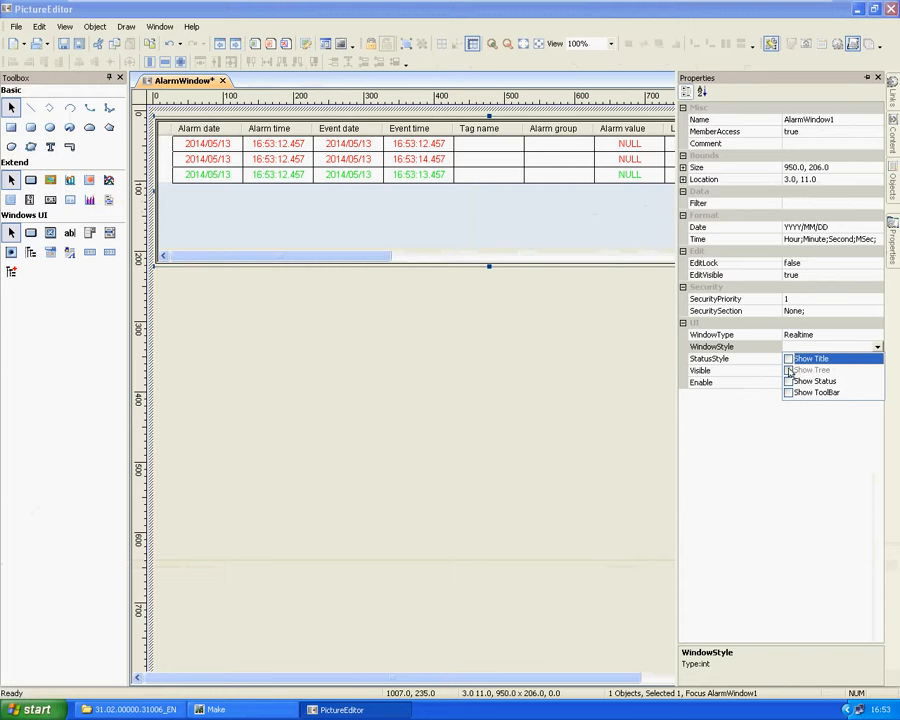
left_click(788, 359)
left_click(788, 381)
left_click(788, 392)
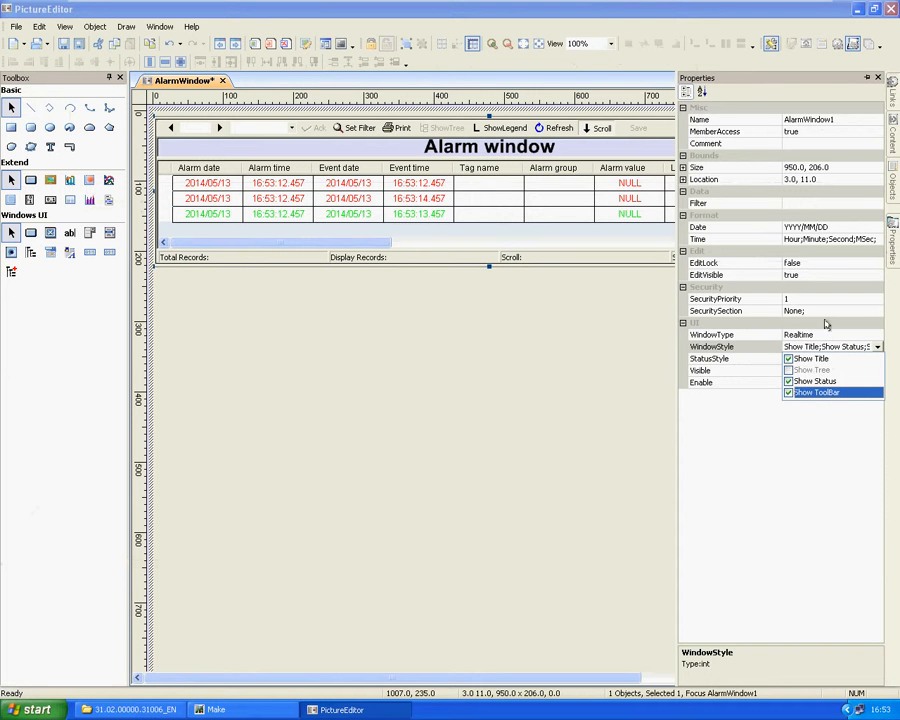
left_click(711, 334)
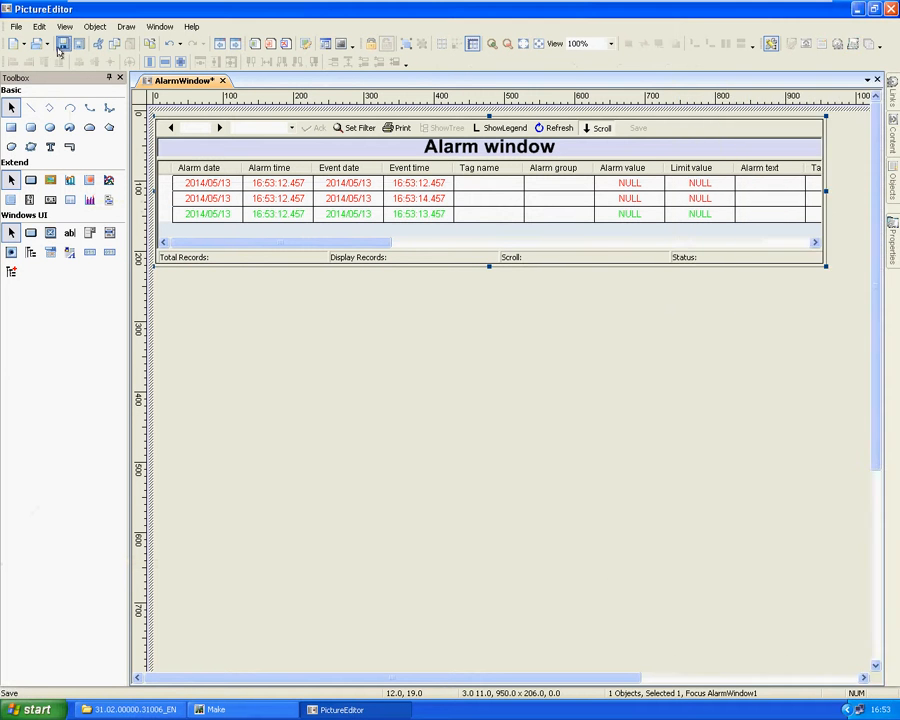
left_click(63, 43)
- Draw a second alarm window of about 935 x 234 below the first one
left_click(88, 181)
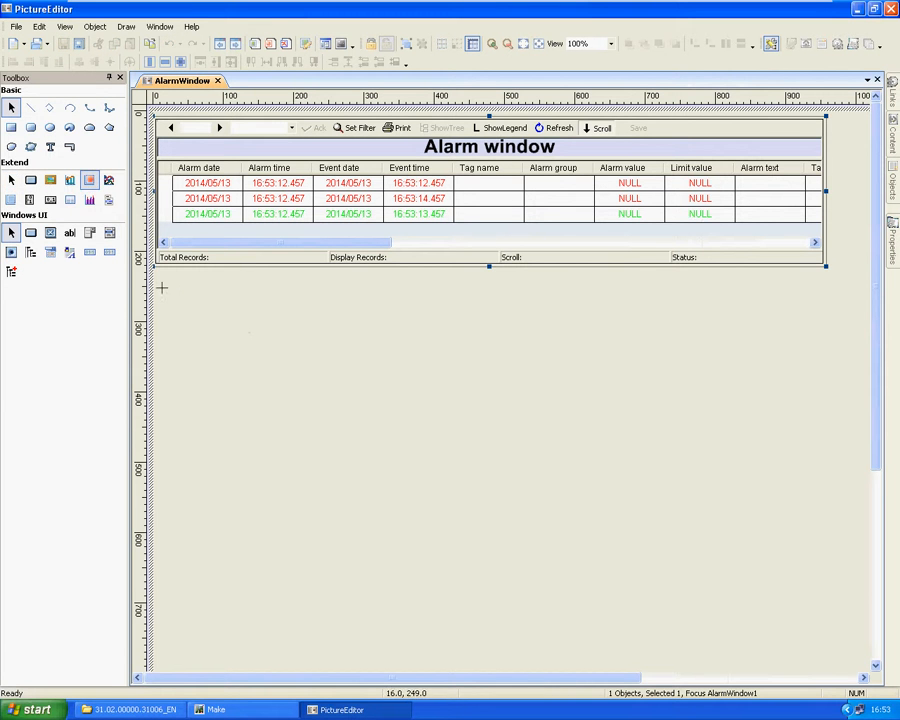
left_click_drag(157, 289, 434, 419)
left_click_drag(709, 429, 815, 455)
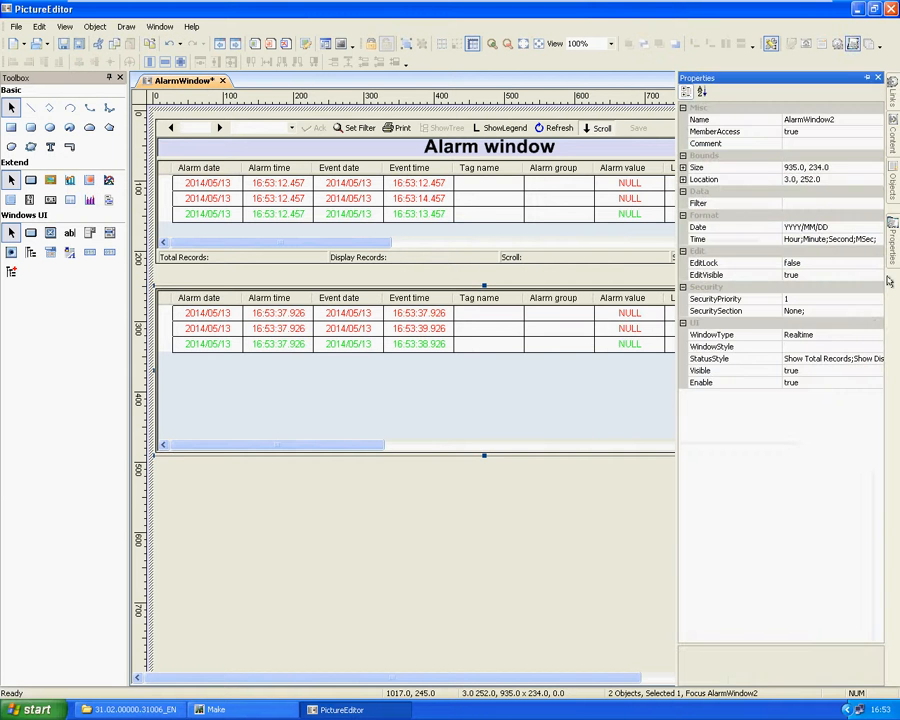
- Set the second alarm window's WindowType to History
left_click(711, 334)
left_click(877, 335)
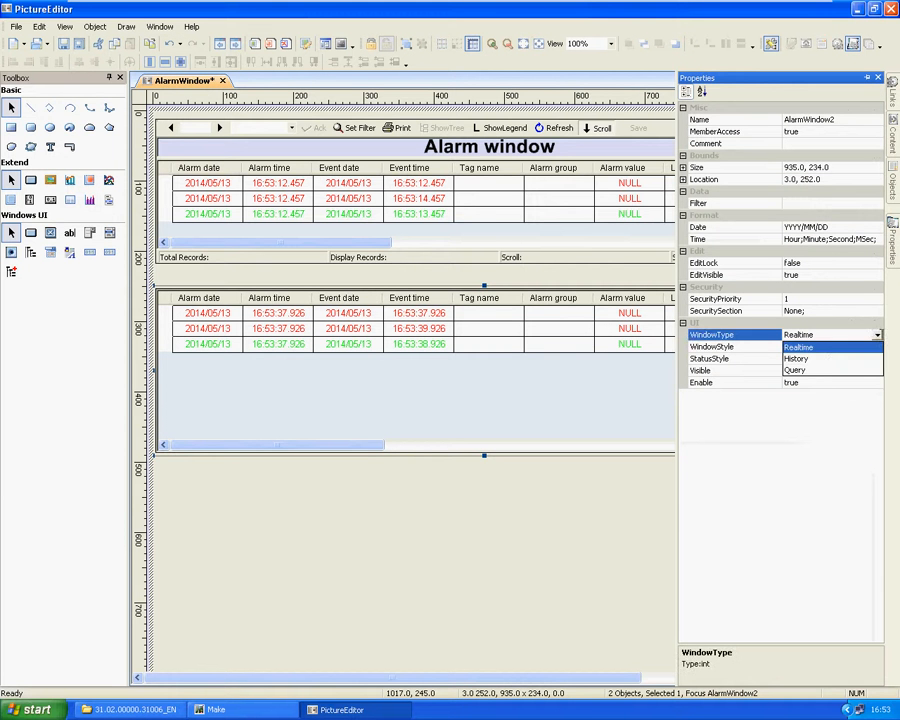
left_click(828, 358)
- Turn on Show Title, Show Status and Show ToolBar for the second alarm window and save the picture
left_click(827, 347)
left_click(876, 347)
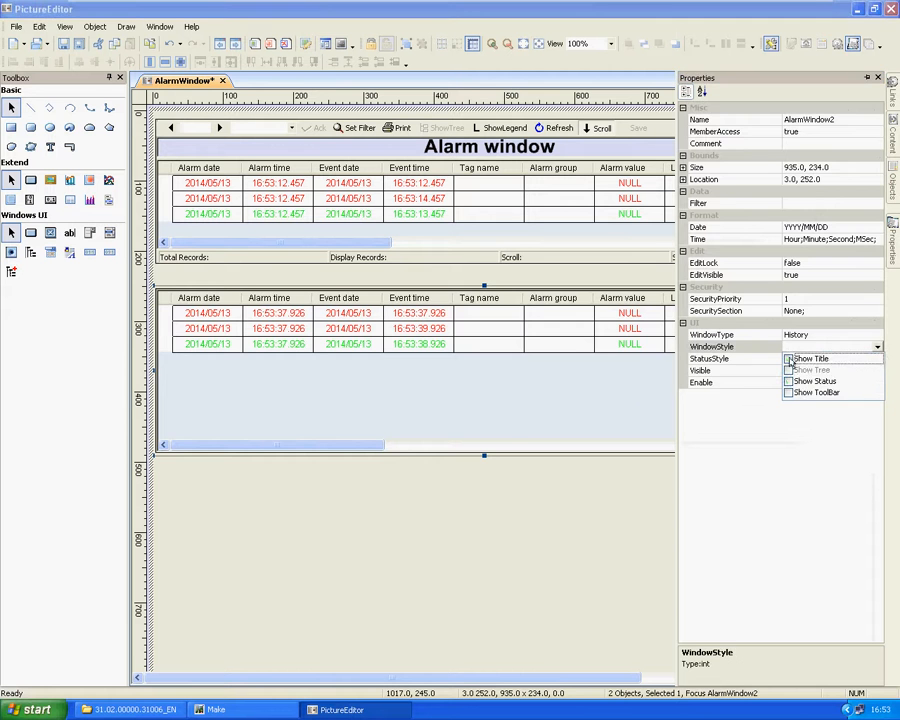
left_click(789, 358)
left_click(789, 381)
left_click(789, 393)
left_click(568, 385)
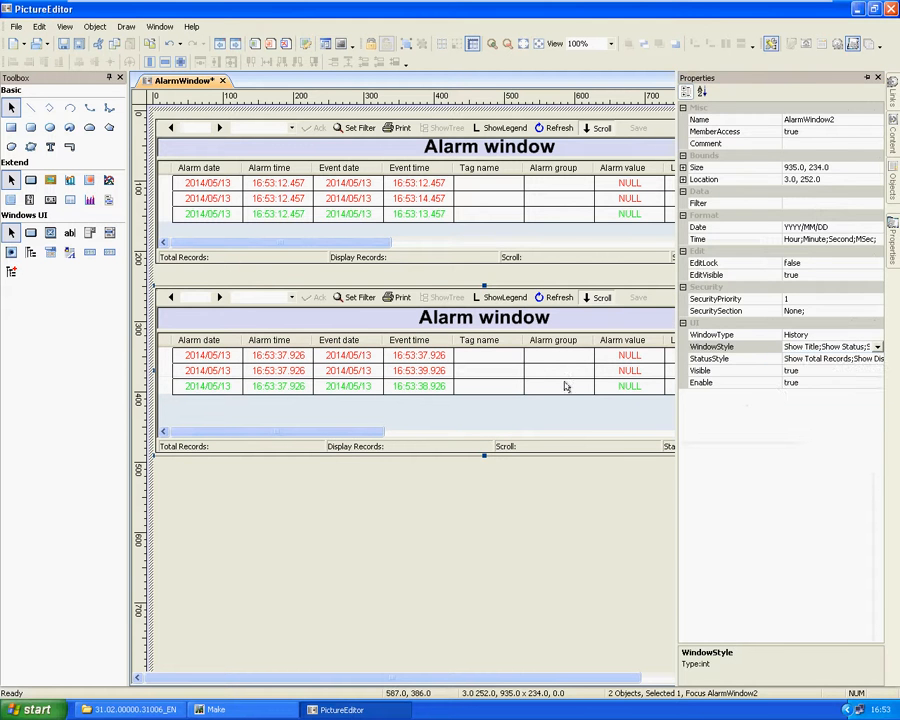
left_click(62, 43)
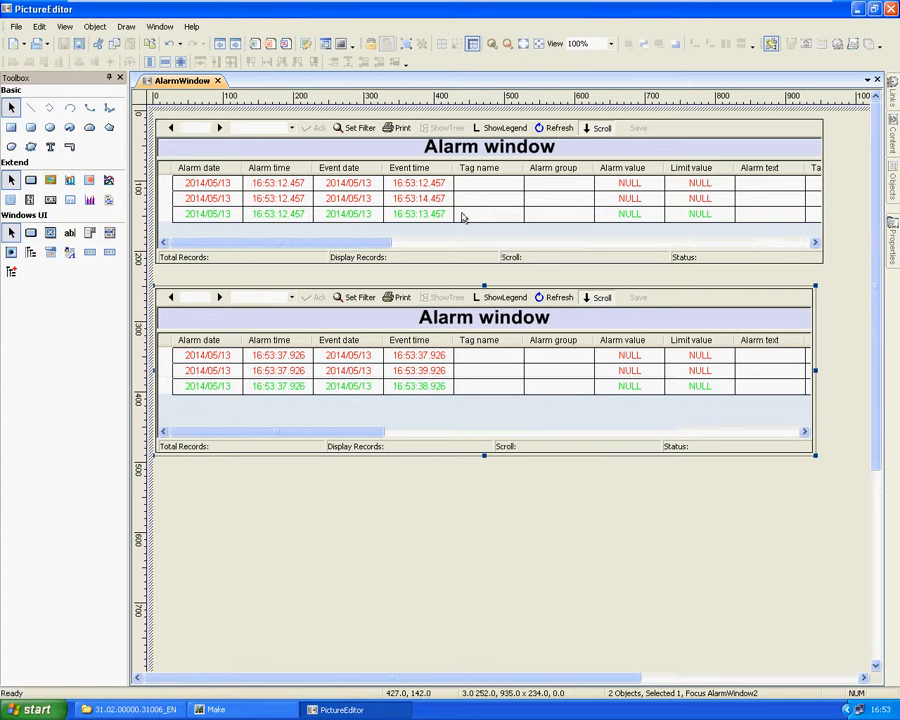
- Examine the filter settings of the upper alarm window, including the local alarm server and available fields, and cancel them
left_click(464, 248)
mouse_move(896, 251)
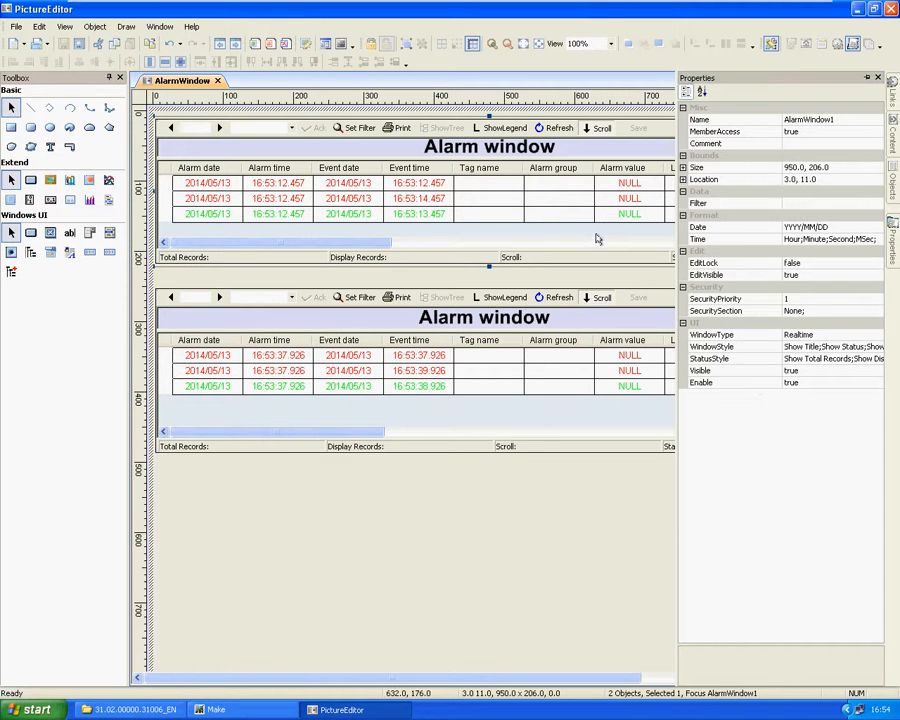
left_click(844, 204)
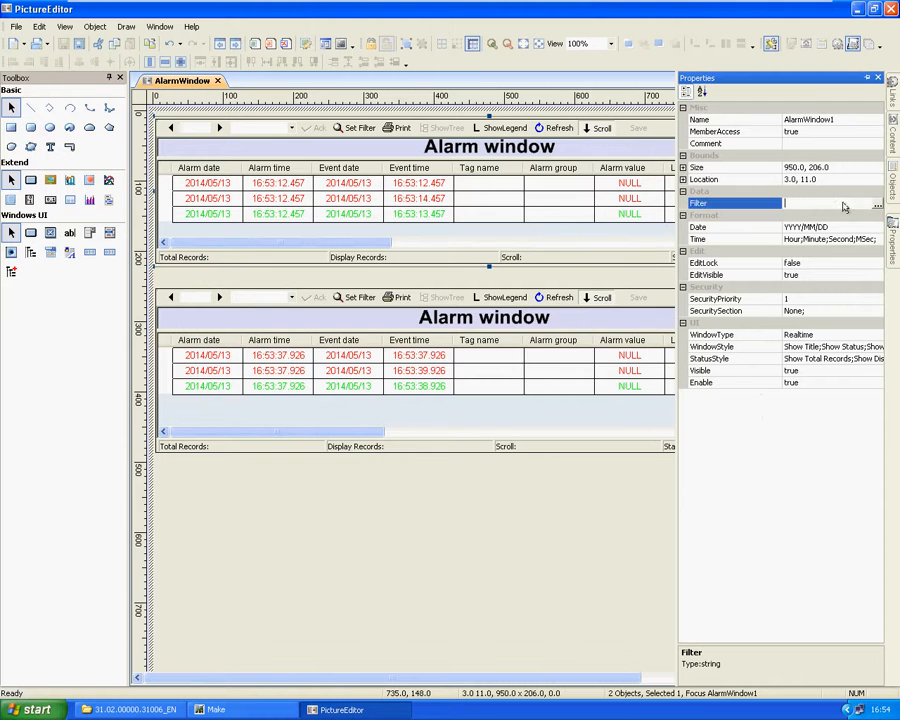
double_click(844, 204)
left_click(446, 225)
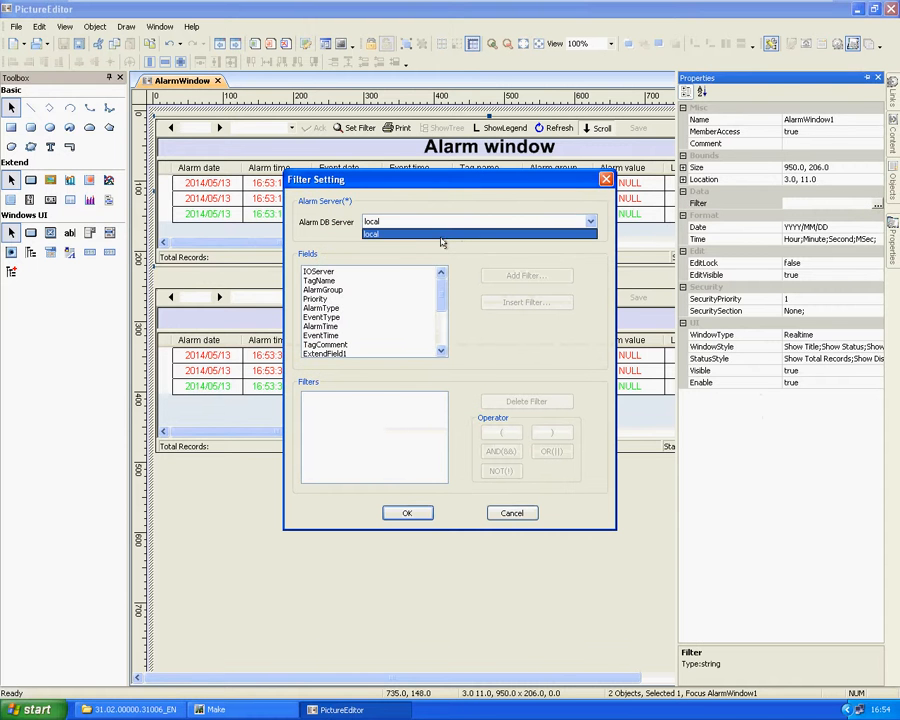
left_click(440, 231)
left_click(326, 272)
left_click(315, 300)
left_click(325, 344)
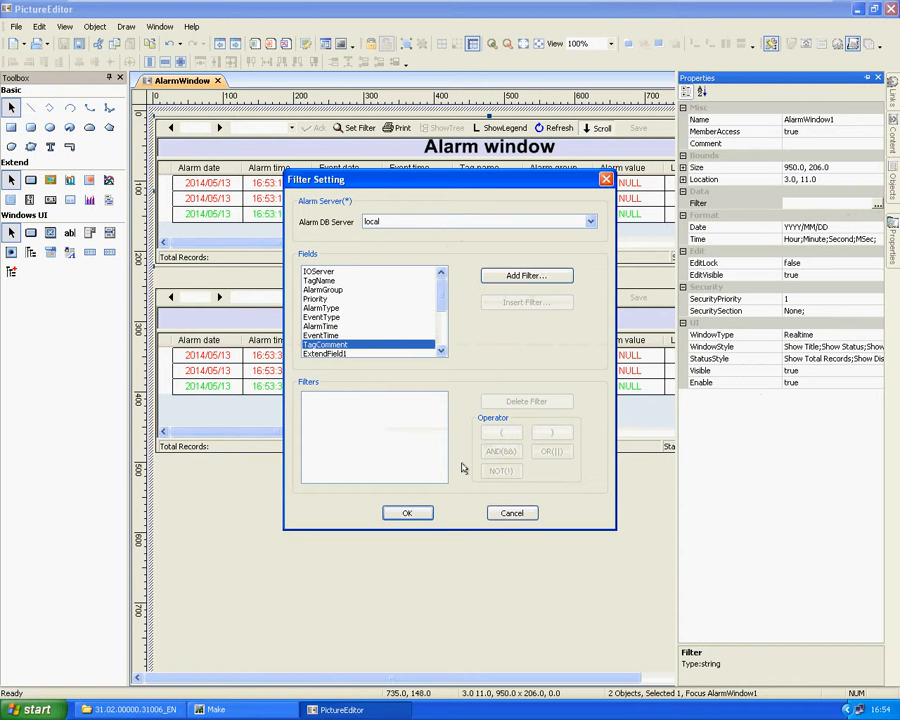
left_click(512, 512)
left_click(552, 514)
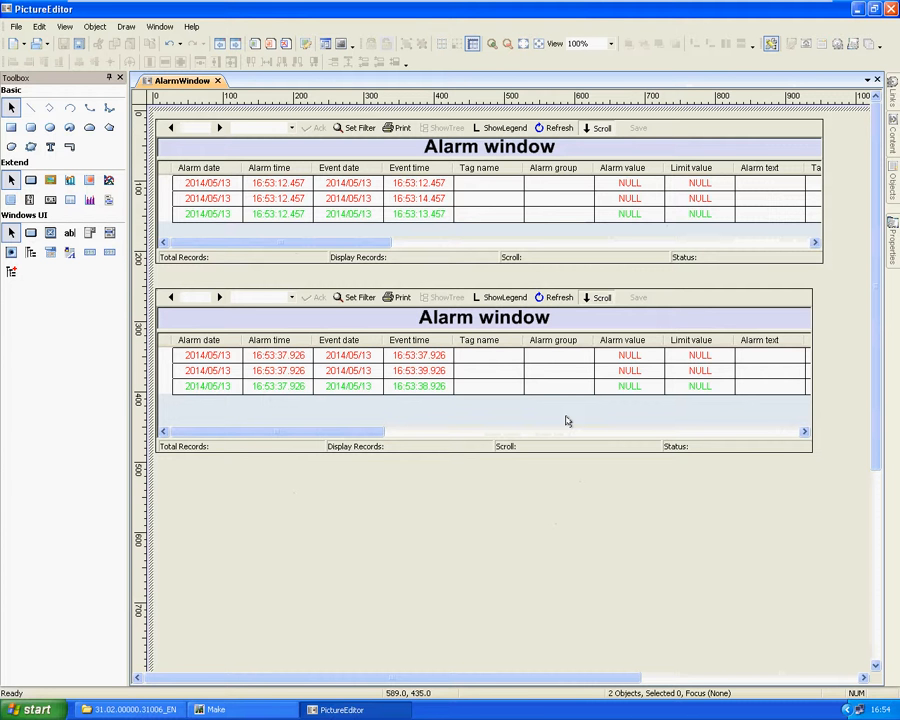
- Edit the lower alarm window's inner elements and view the properties of its title
left_click(568, 410)
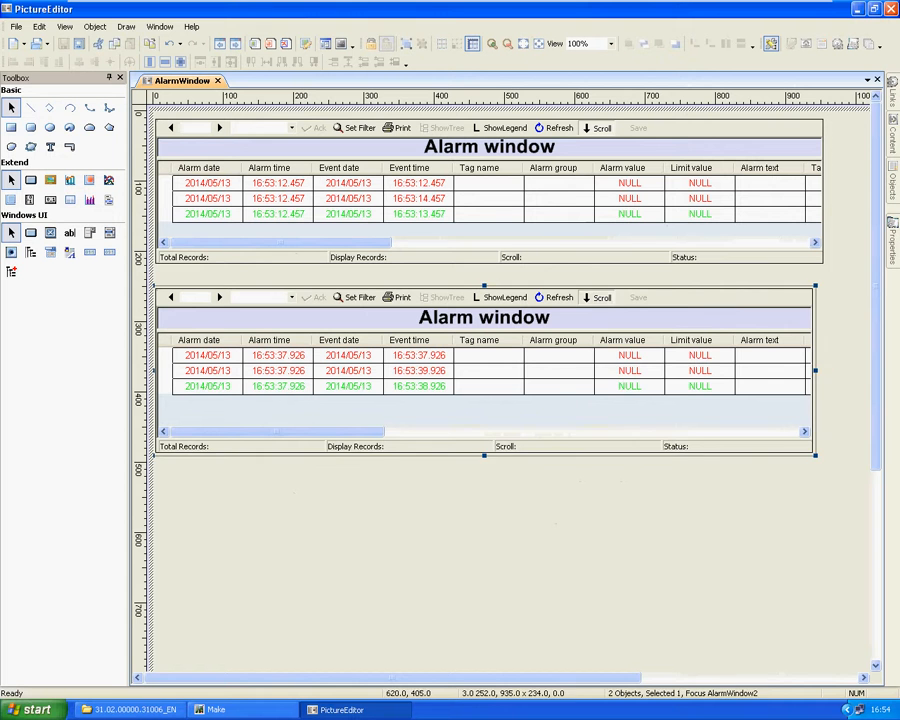
right_click(597, 340)
left_click(620, 300)
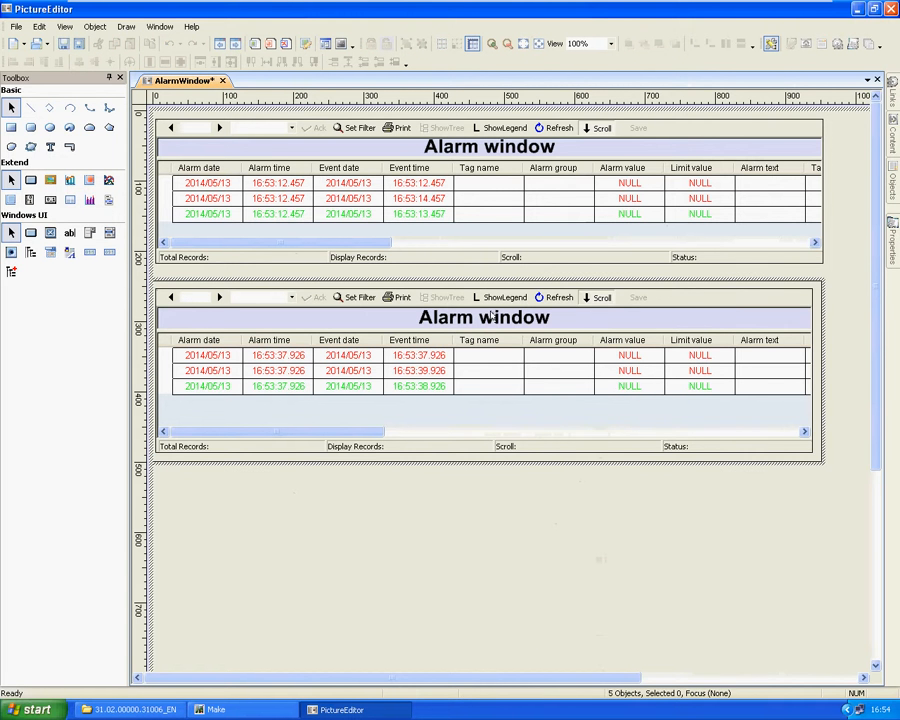
left_click(886, 262)
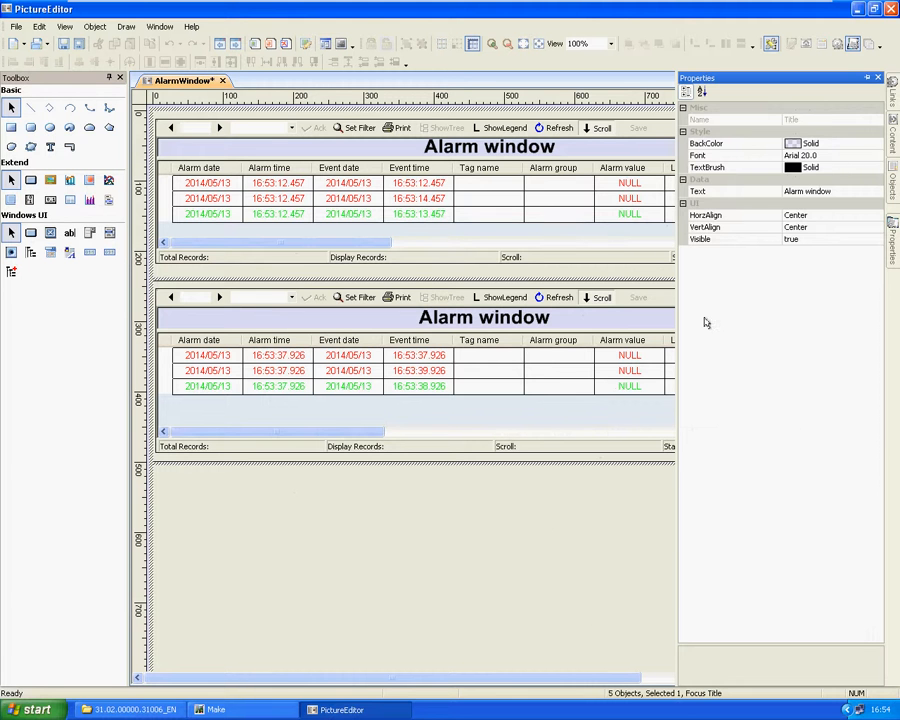
- Review the WindowStyle options of the lower alarm window and leave it selected
left_click(534, 447)
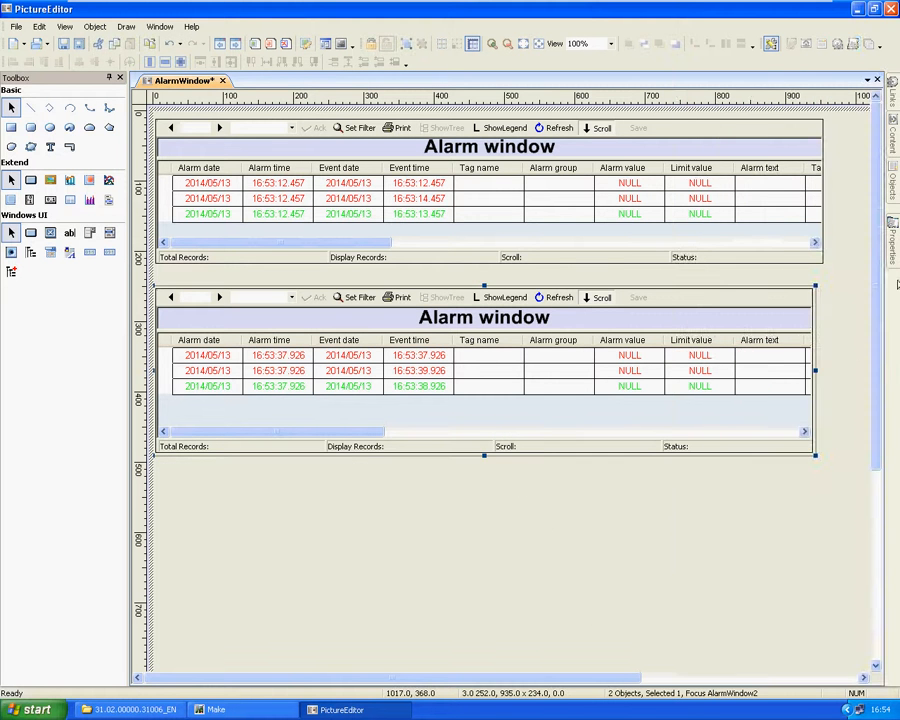
mouse_move(893, 240)
left_click(848, 346)
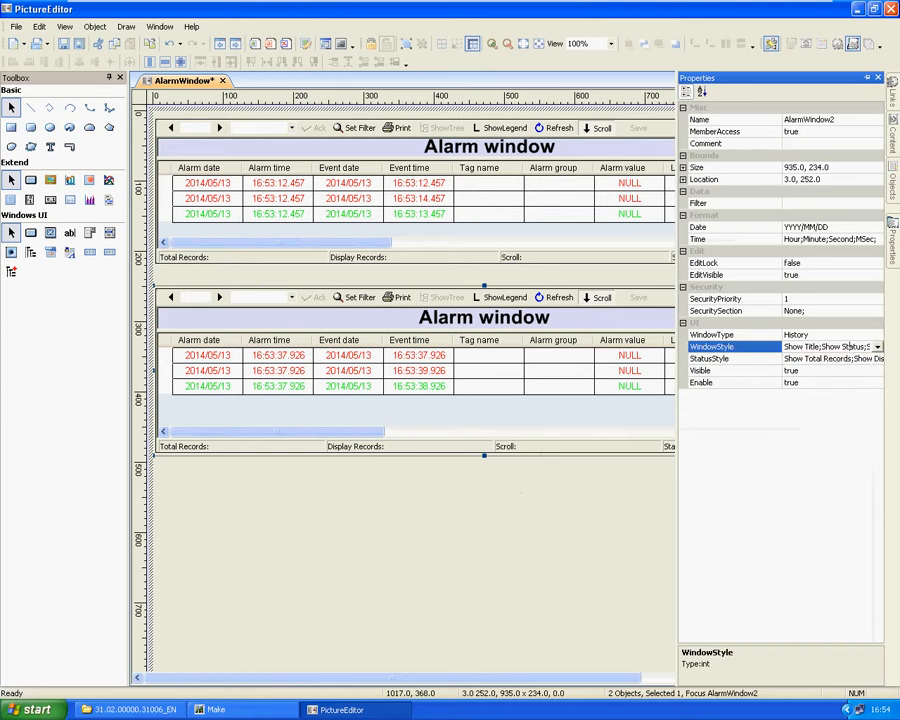
left_click(877, 346)
left_click(615, 484)
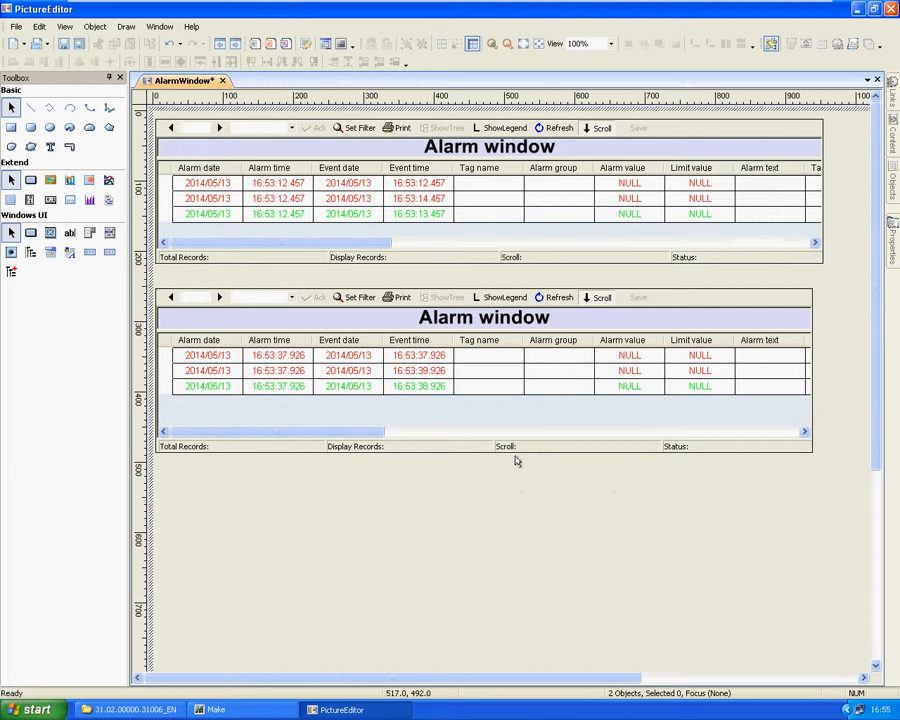
left_click(414, 384)
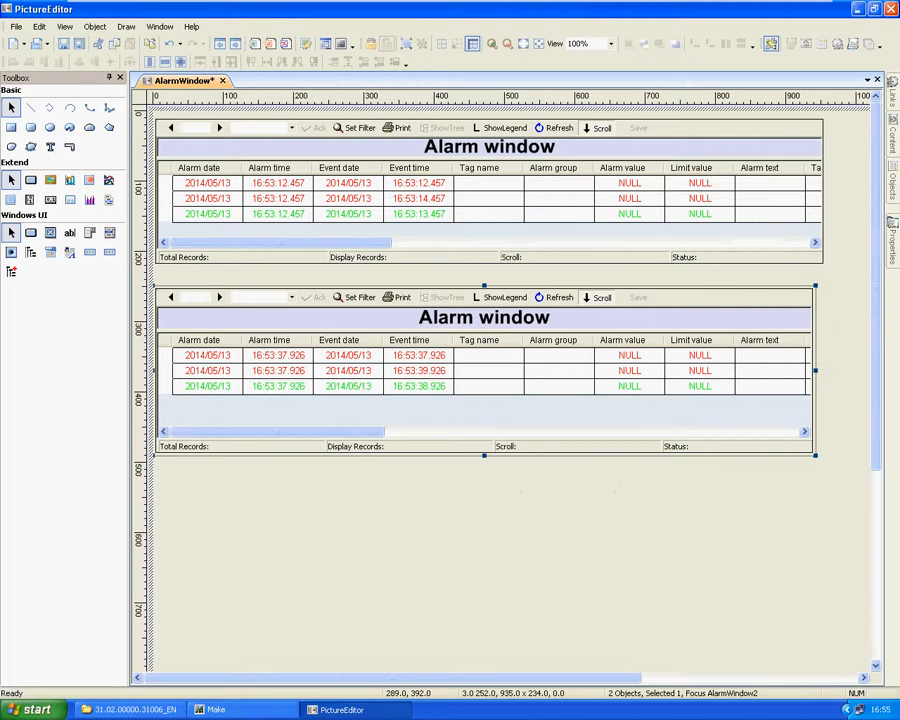
- Check the WindowType property of the second alarm window
left_click(895, 248)
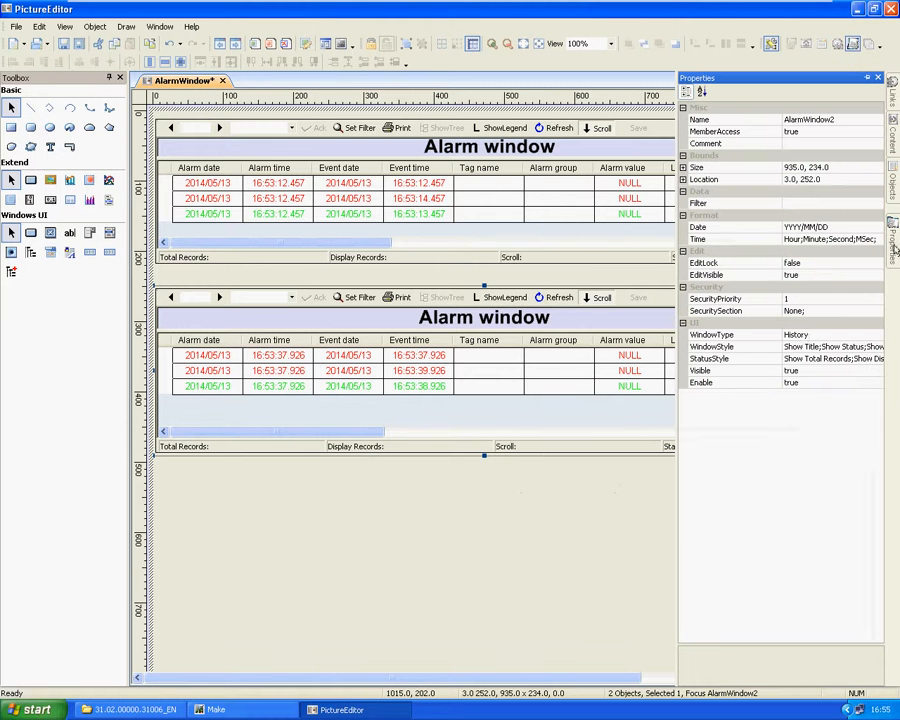
left_click(805, 334)
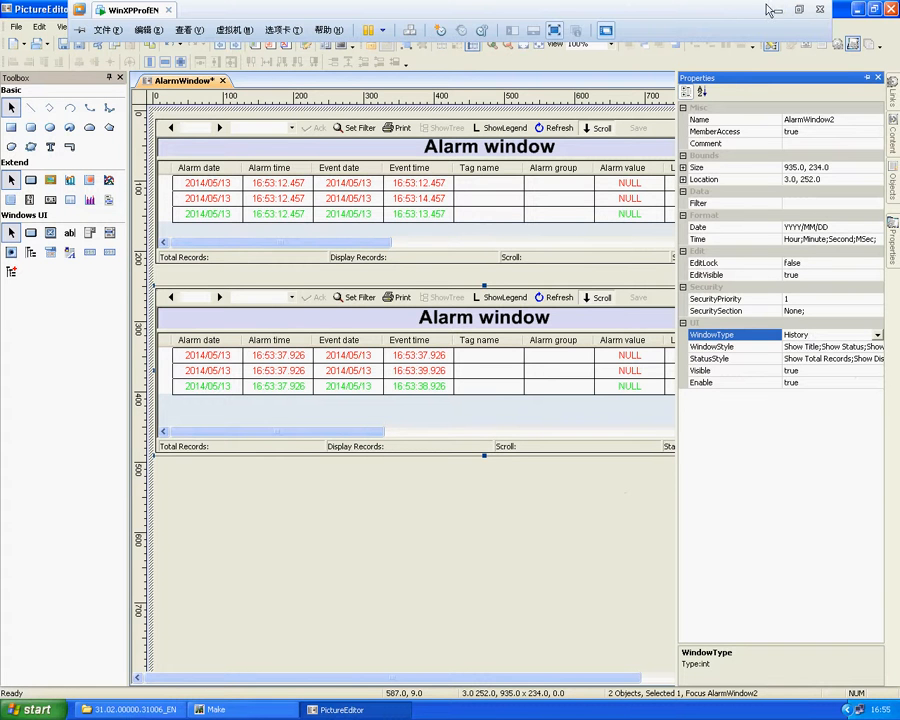
left_click(778, 10)
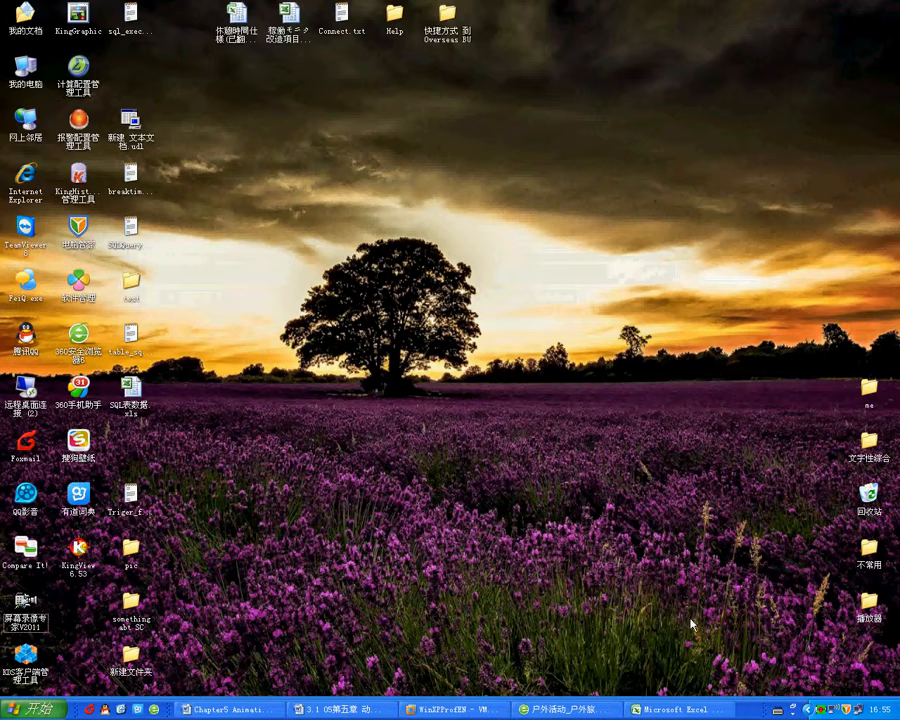
left_click(452, 709)
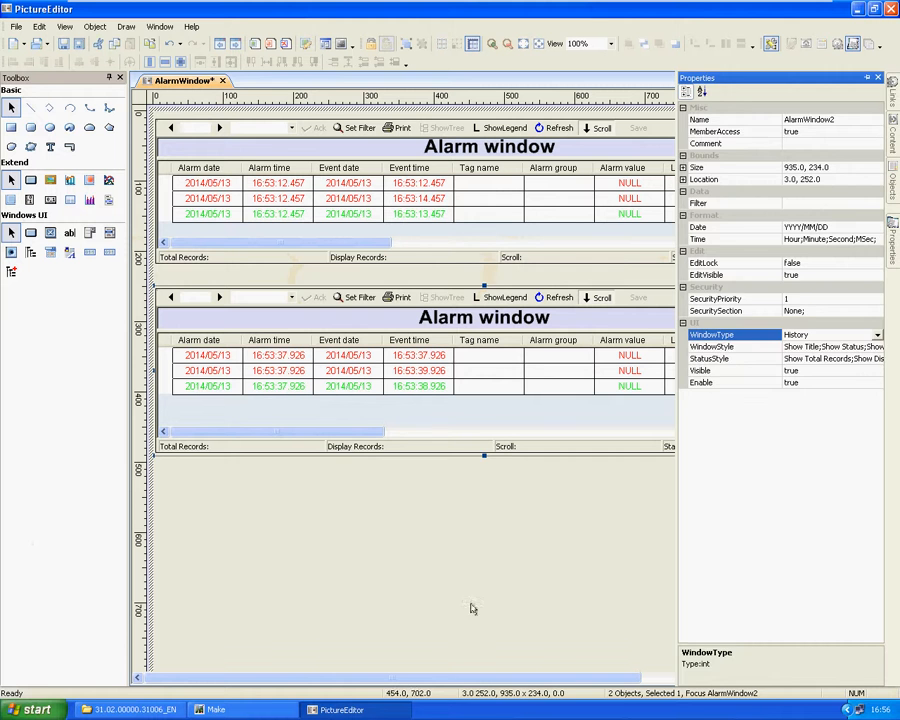
- Draw a third alarm window about 925 by 217 below the second one and set its WindowType to Query
left_click(333, 462)
left_click(89, 181)
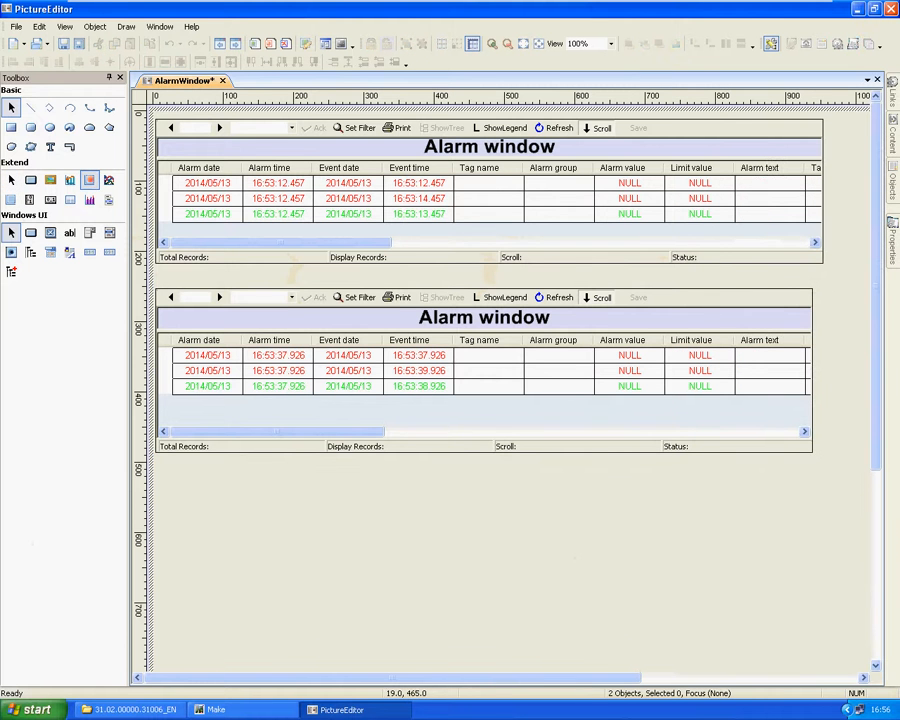
left_click_drag(157, 467, 808, 617)
mouse_move(890, 275)
left_click(830, 335)
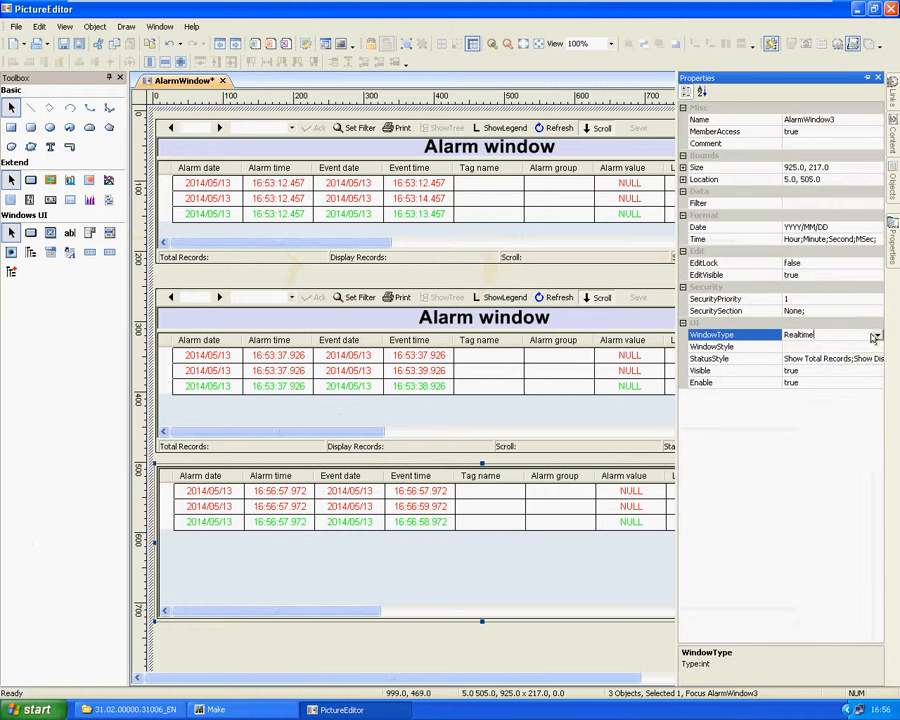
left_click(877, 335)
left_click(802, 371)
- Turn on Show Title, Show Tree, Show Status and Show ToolBar for the third alarm window
left_click(810, 347)
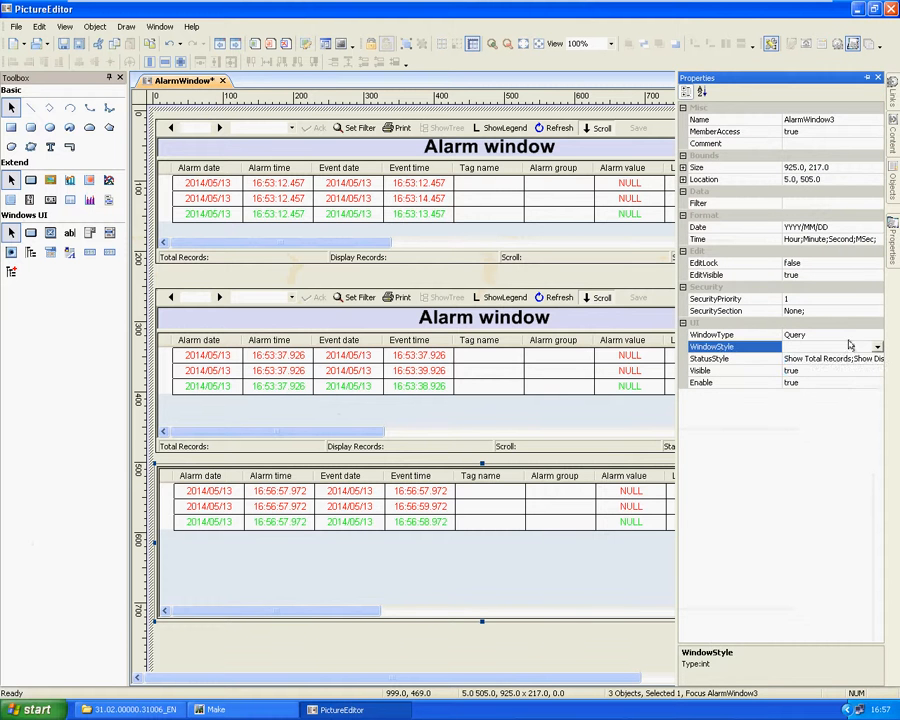
left_click(877, 347)
left_click(788, 358)
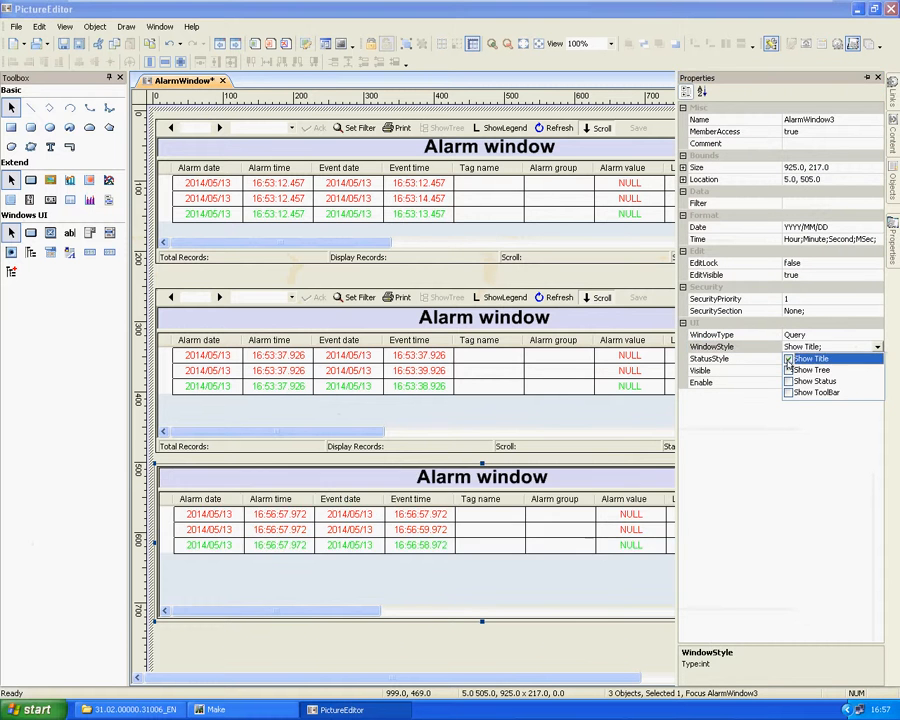
left_click(788, 370)
left_click(788, 381)
left_click(788, 393)
left_click(778, 424)
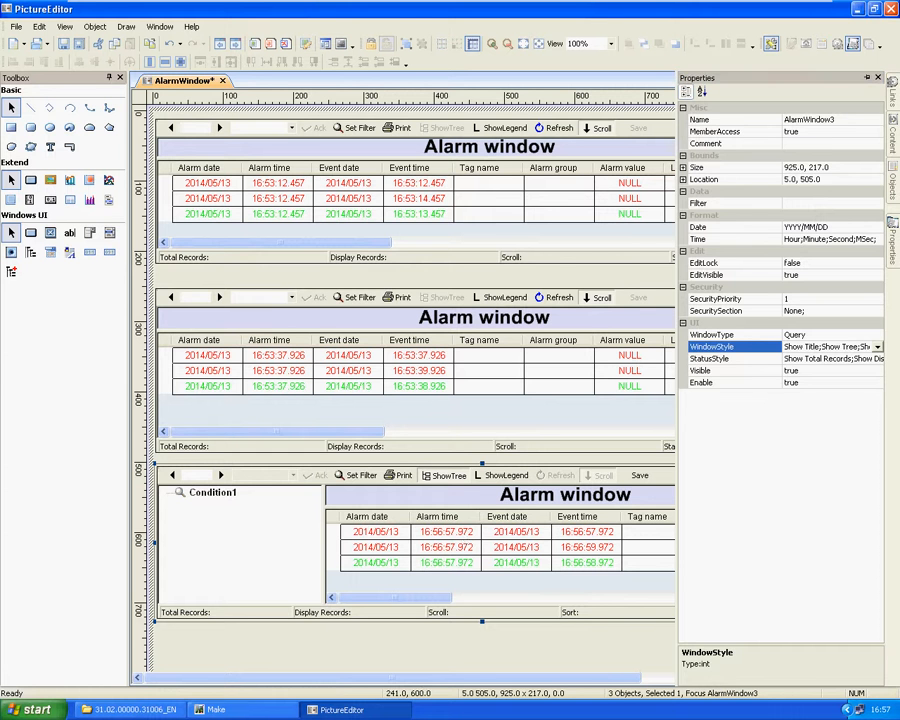
- Open Condition1 in the third alarm window's tree for editing and enable its SQL Query option
right_click(318, 531)
left_click(352, 140)
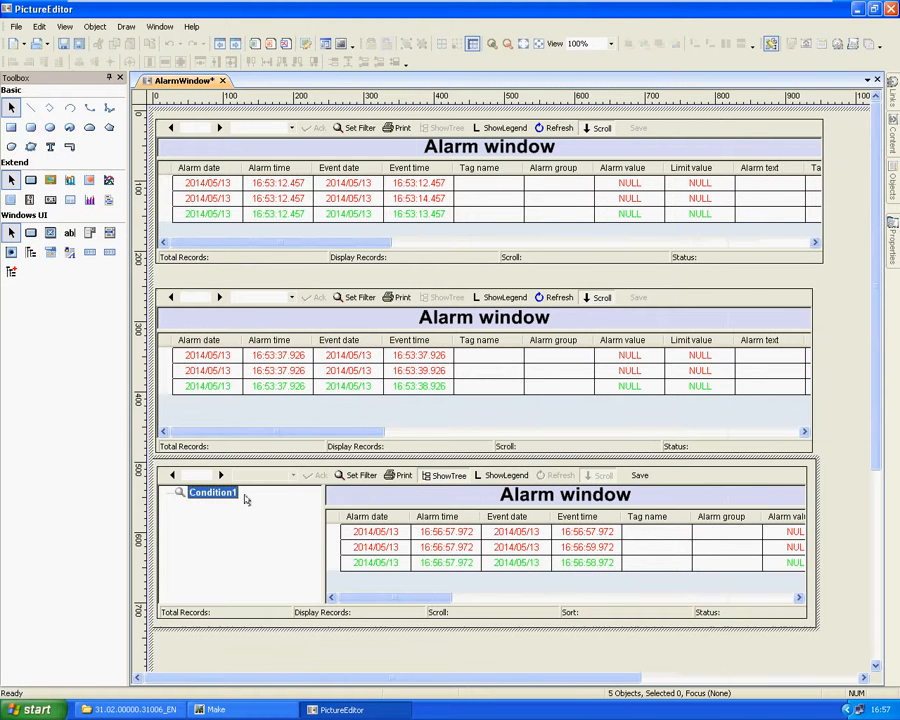
right_click(236, 492)
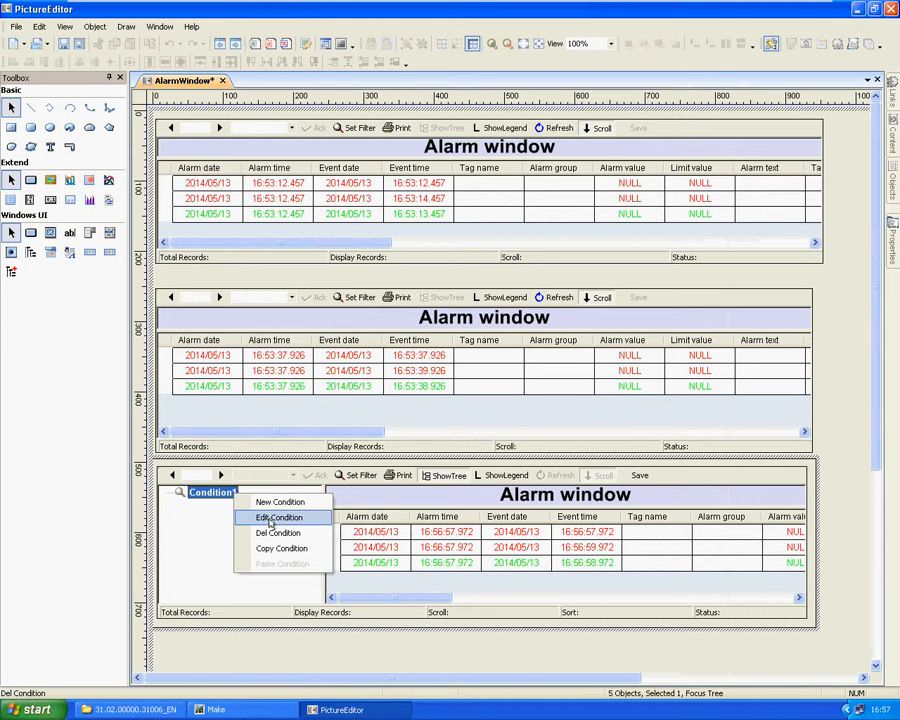
left_click(270, 518)
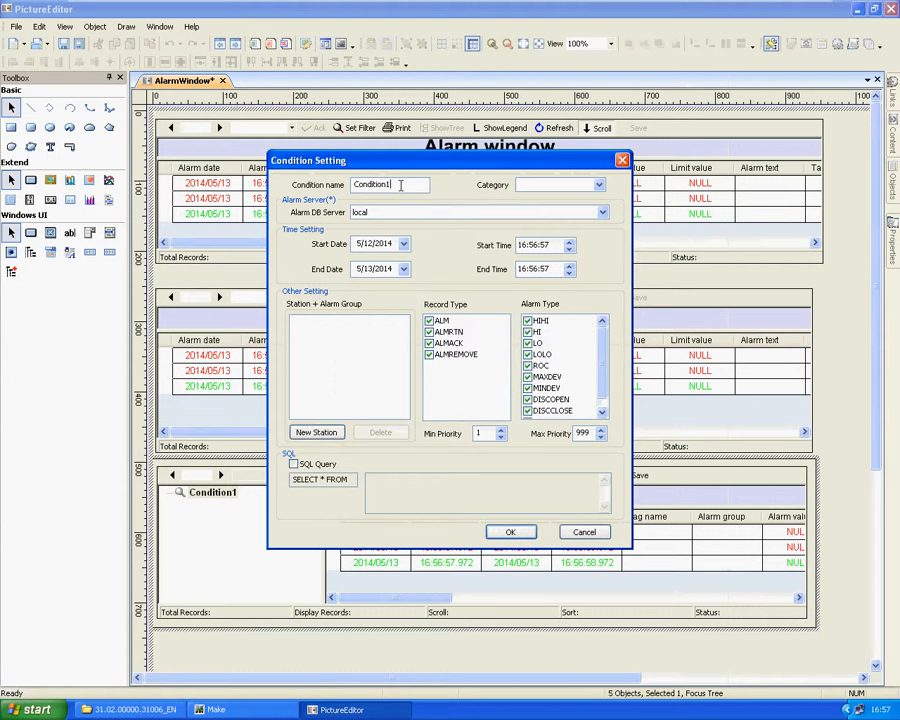
left_click_drag(402, 184, 281, 181)
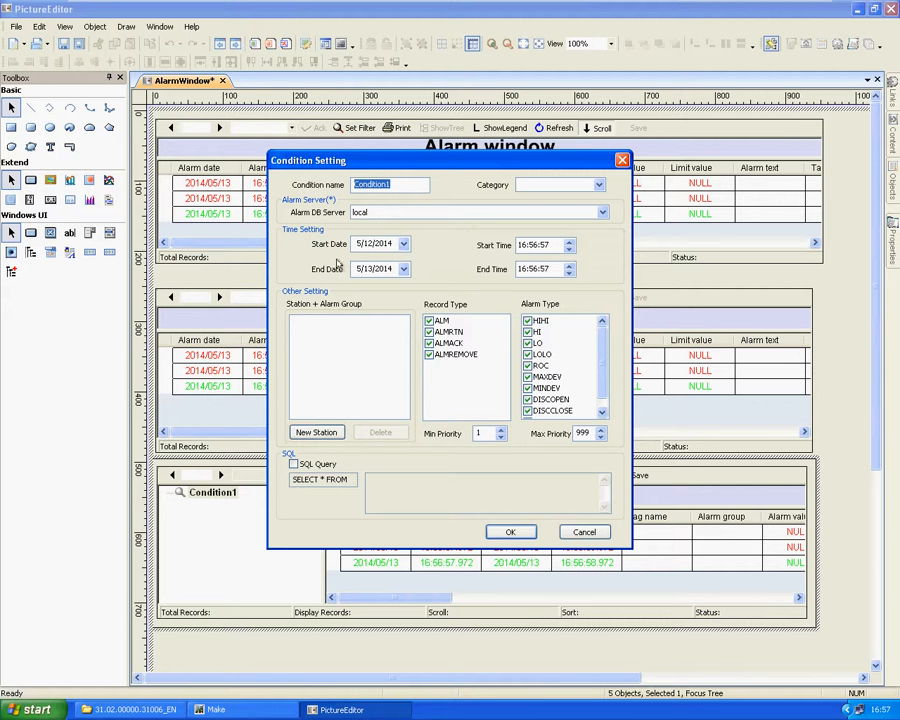
left_click(293, 464)
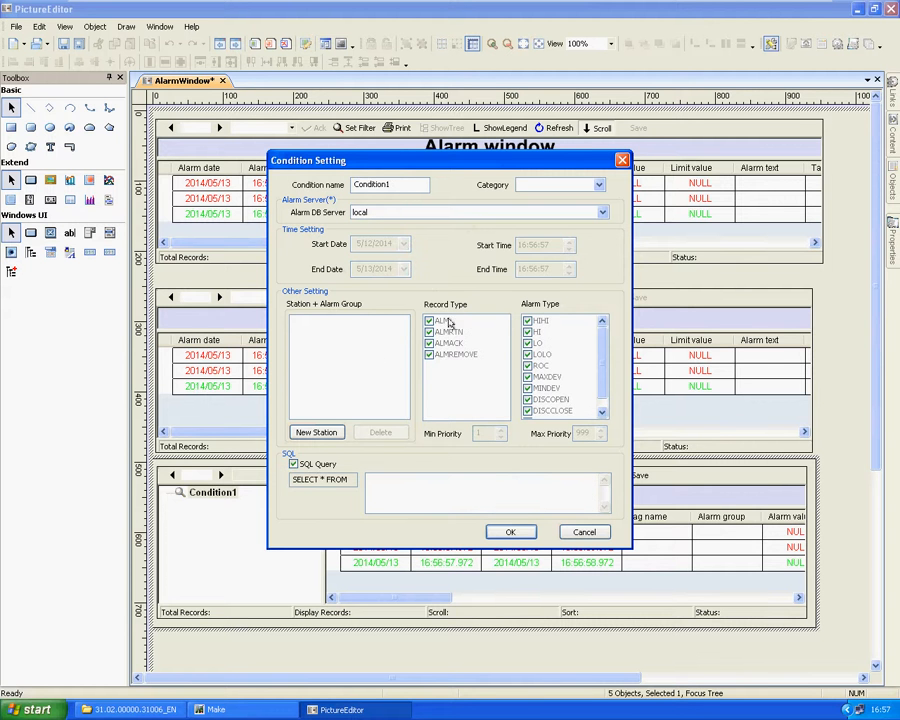
left_click(450, 488)
- Name the condition "Alarm Query Condition1" and set its category to "SQL Query"
left_click_drag(398, 187, 336, 188)
type("Alarm")
type(" Q")
type("uery C")
type("ondition")
type("1")
left_click(522, 184)
type("SQ")
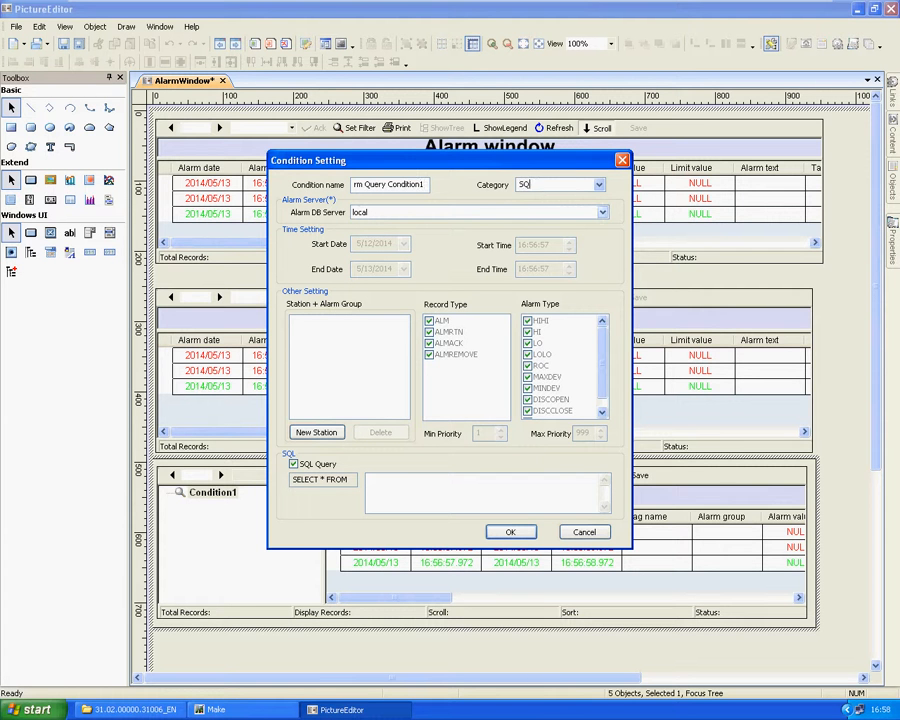
type("L Query")
- Complete the condition's SQL statement with "Alarm201405 where Alarm Type like 'low alarm'", accept the condition settings and save the picture
left_click(394, 489)
type("Alarm201405 wher")
key("BackSpace")
type("re ")
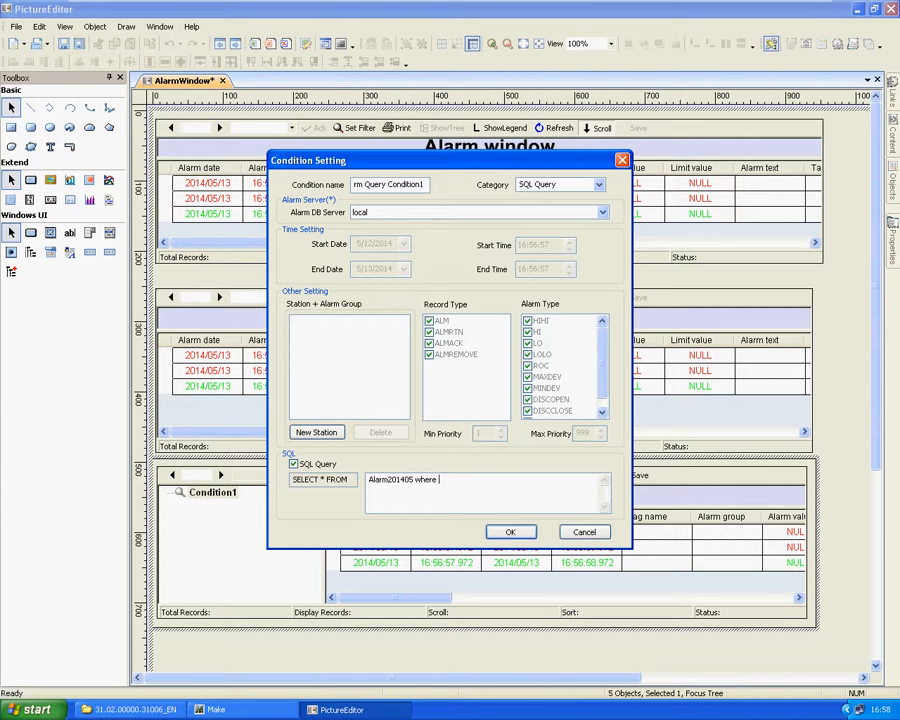
type("Alarm Type like 'low alarm'")
left_click(510, 533)
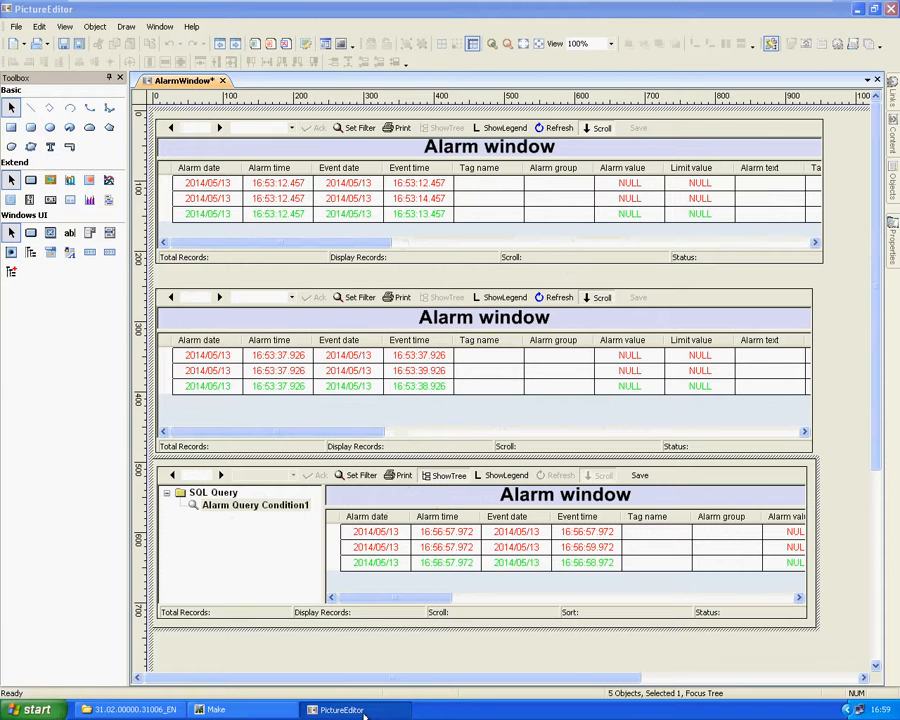
key("ctrl+s")
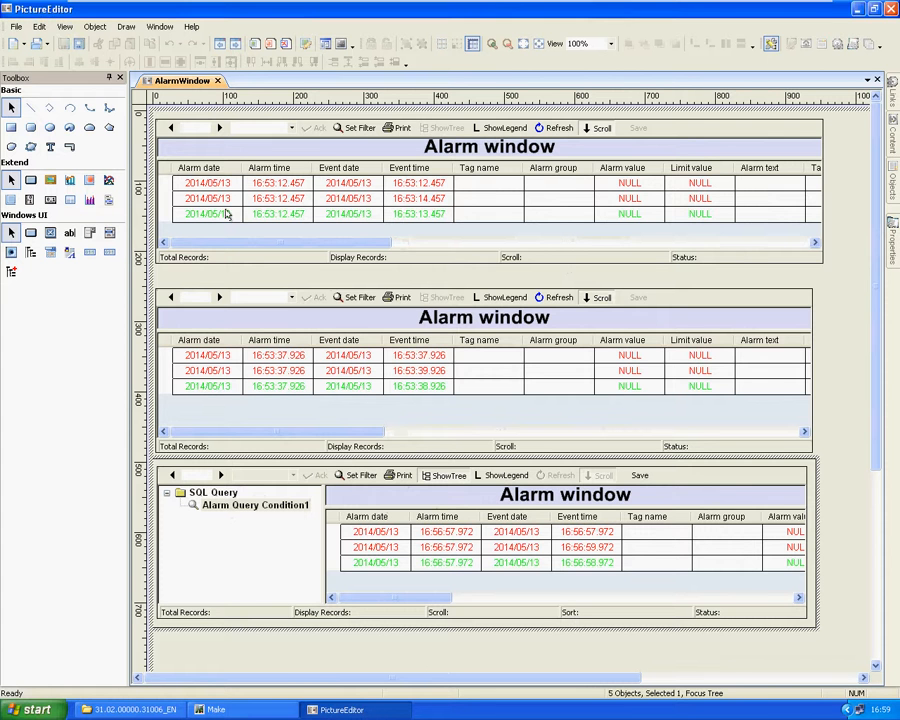
- Switch to Make and create a new condition event script with the condition \\local\$NewAlarm==1
left_click(338, 709)
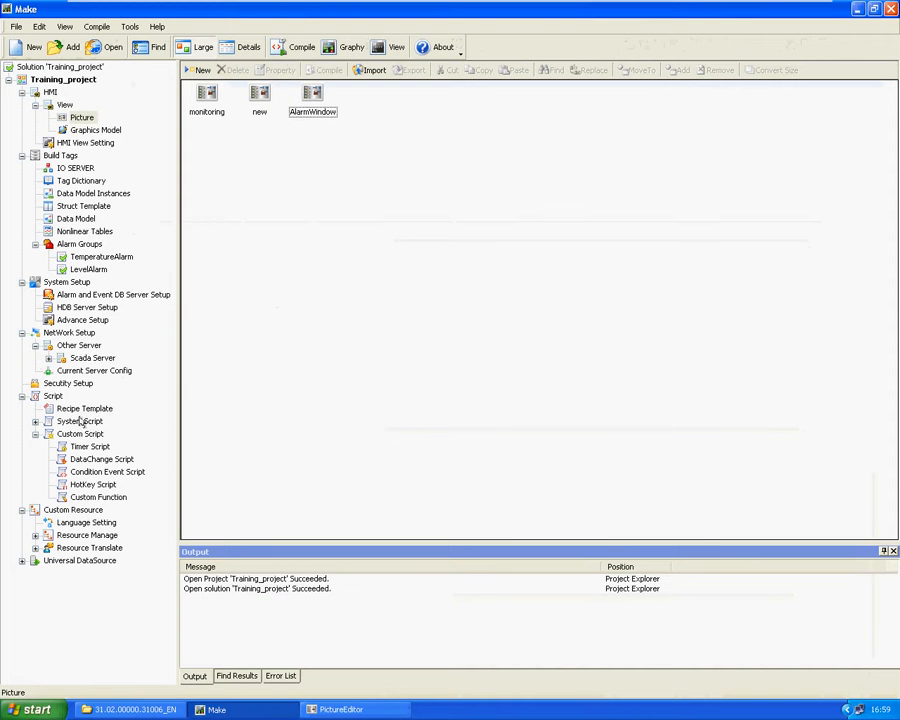
left_click(98, 497)
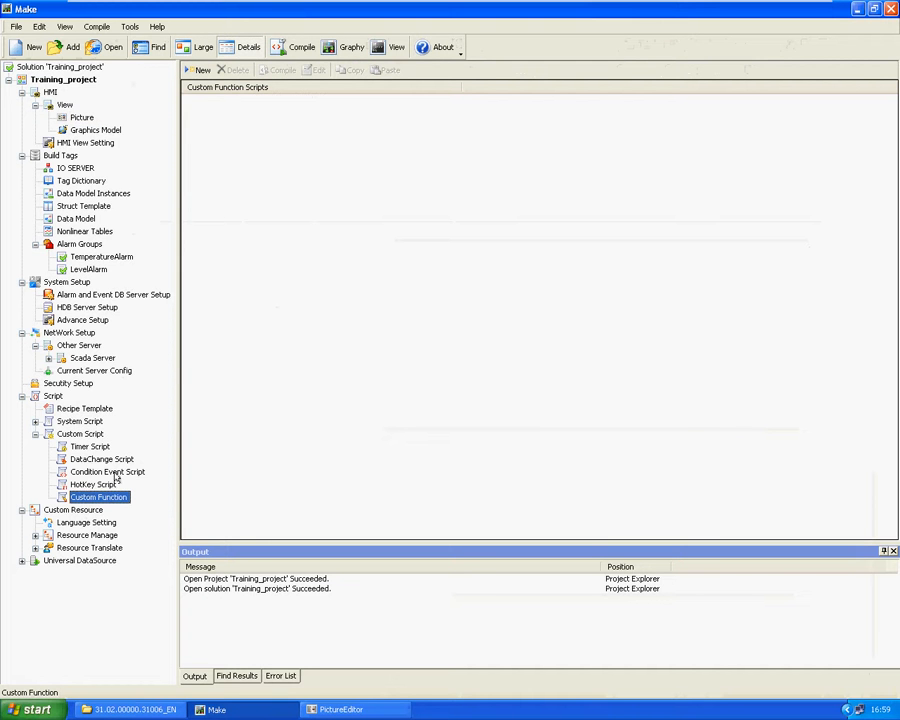
left_click(113, 472)
right_click(134, 474)
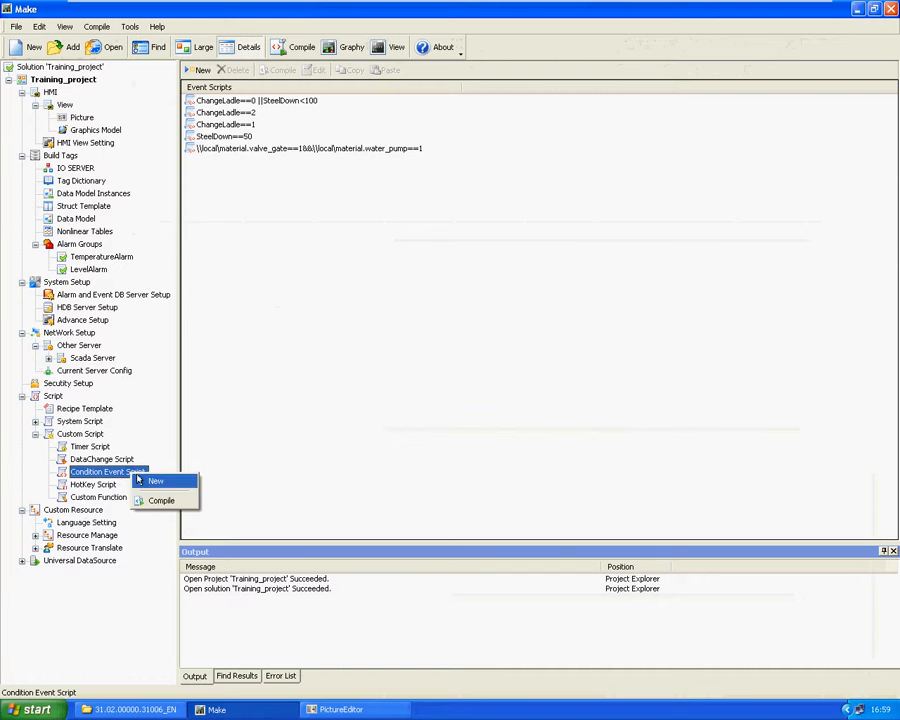
left_click(141, 481)
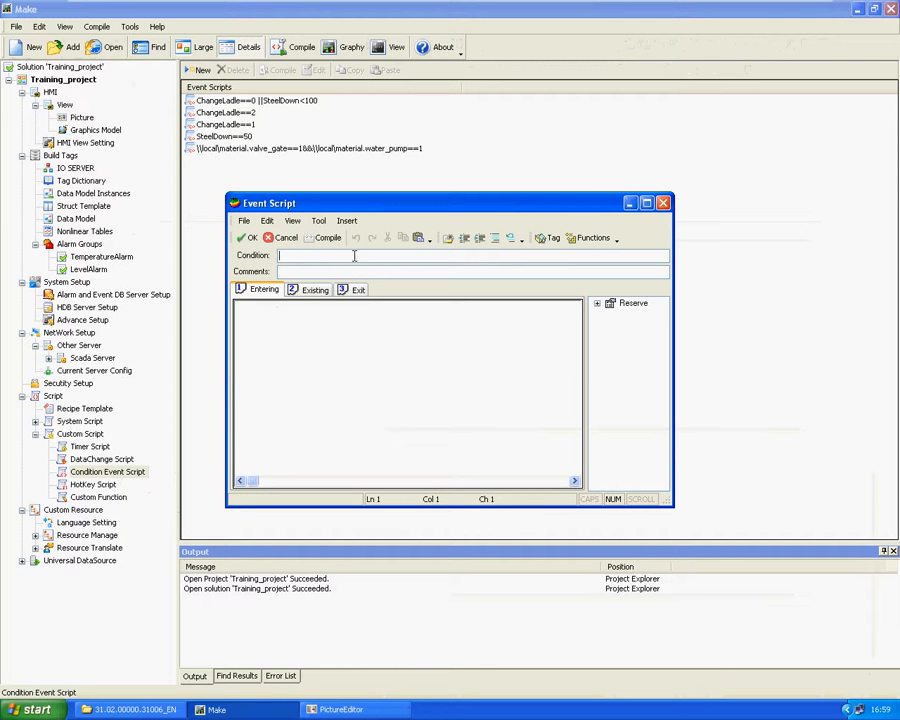
left_click(553, 238)
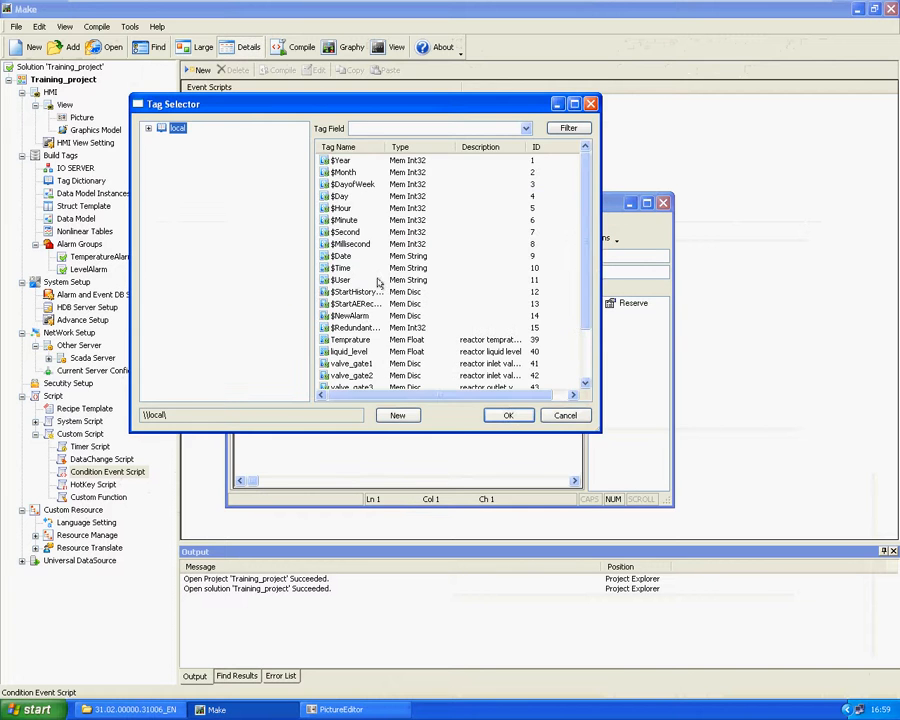
double_click(352, 316)
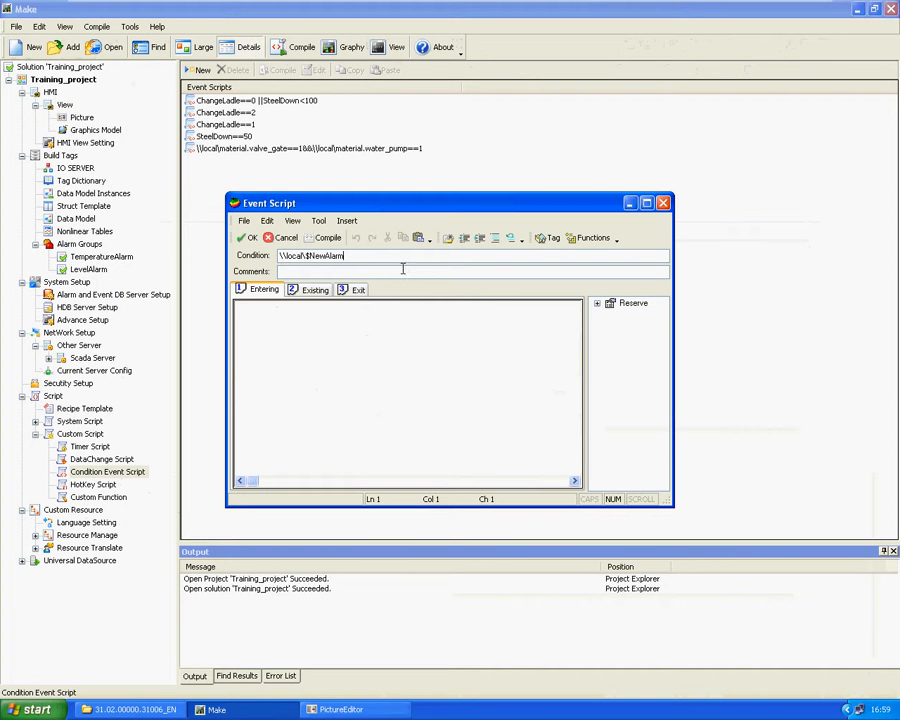
type("==1")
- Write ShowPicture("AlarmWindow"); as the first line of the event script's Entering code
left_click(374, 343)
type("Shoe")
key("BackSpace")
key("BackSpace")
type("owPicture();")
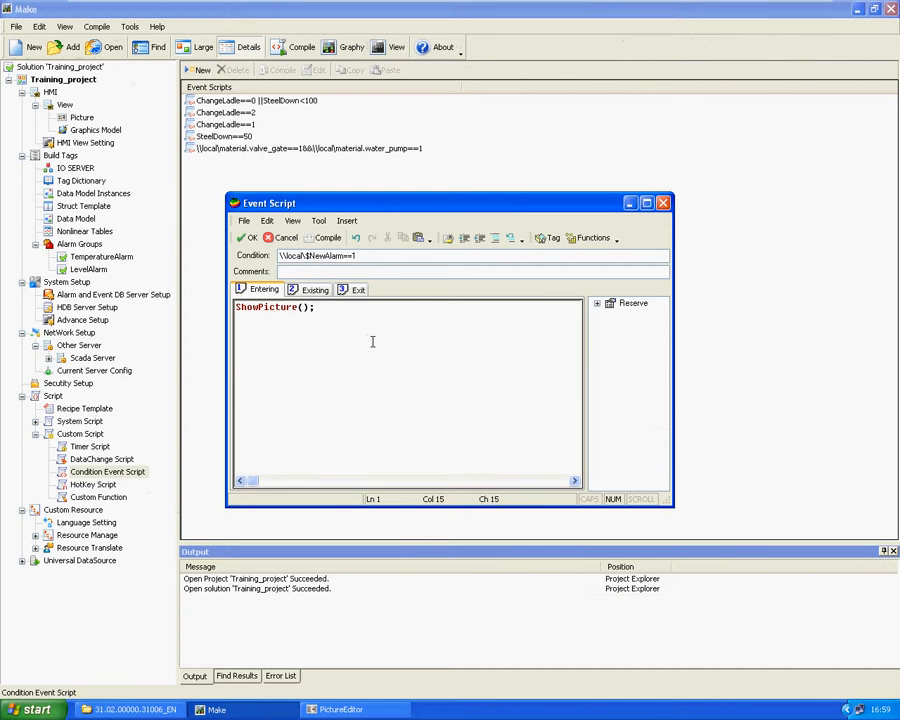
key("Left")
key("Left")
type("\"\"")
key("Left")
type("AlarmWindow")
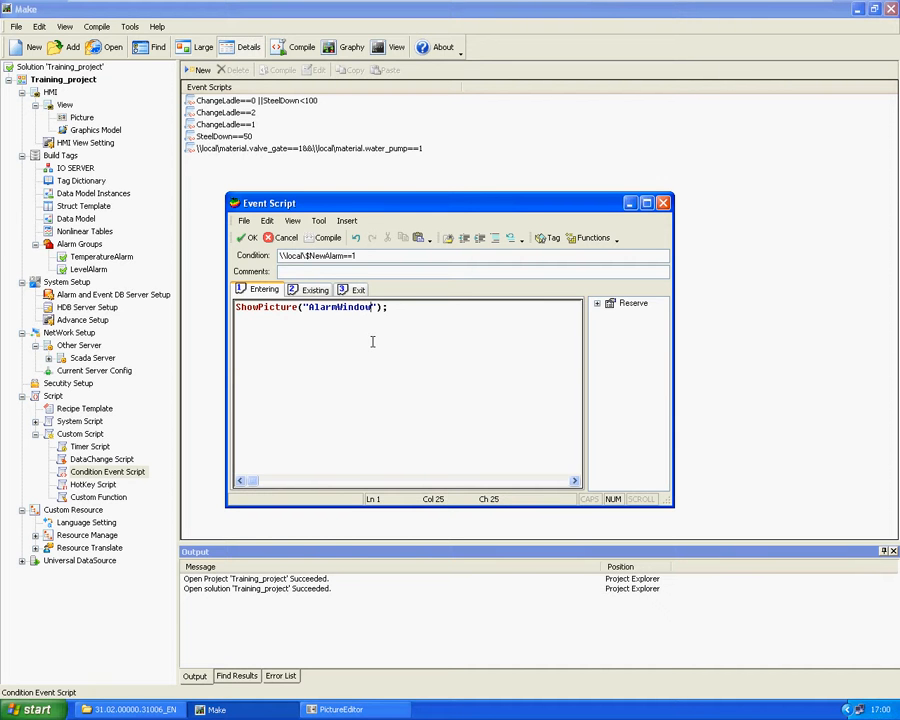
key("Right")
key("Right")
key("Right")
key("Return")
- Add the line \\local\$NewAlarm=0; below the ShowPicture call, reusing the condition text, and accept the event script
left_click_drag(358, 256, 233, 255)
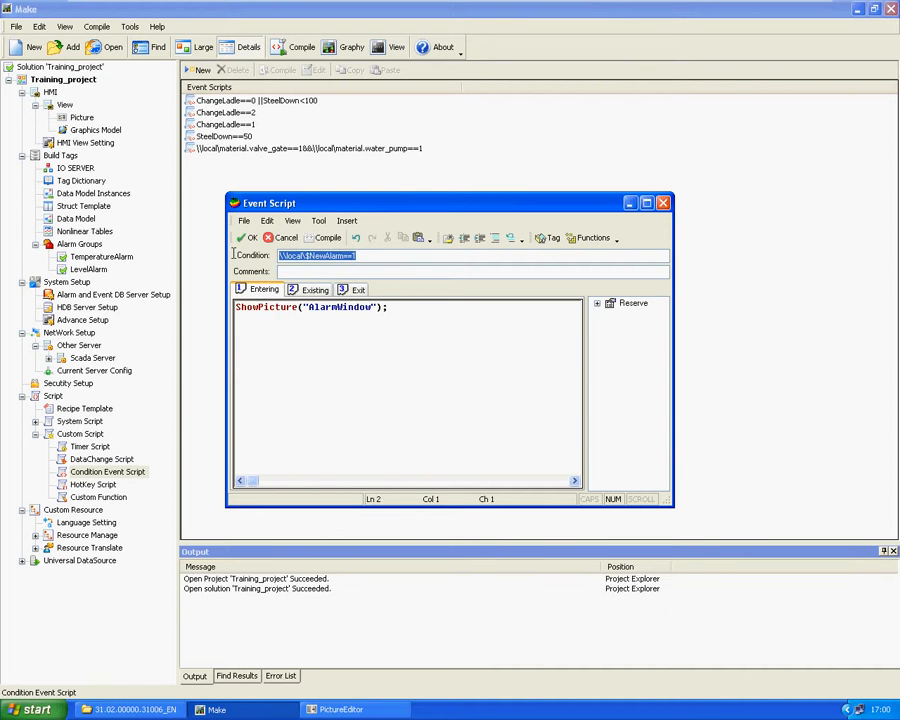
key("ctrl+c")
left_click(276, 336)
key("ctrl+v")
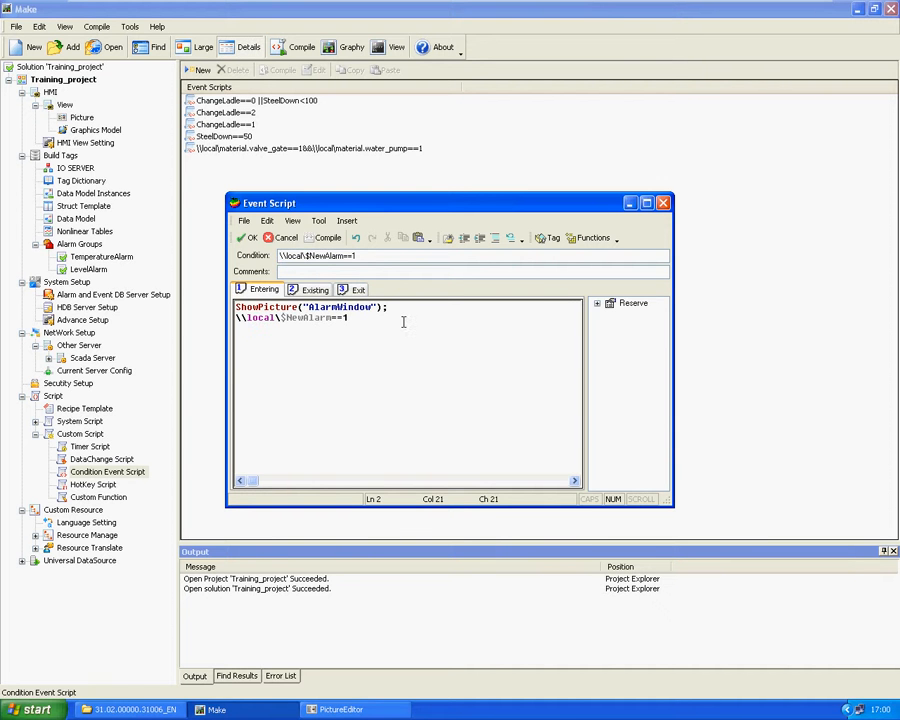
key("BackSpace")
key("BackSpace")
type("0;")
left_click(247, 237)
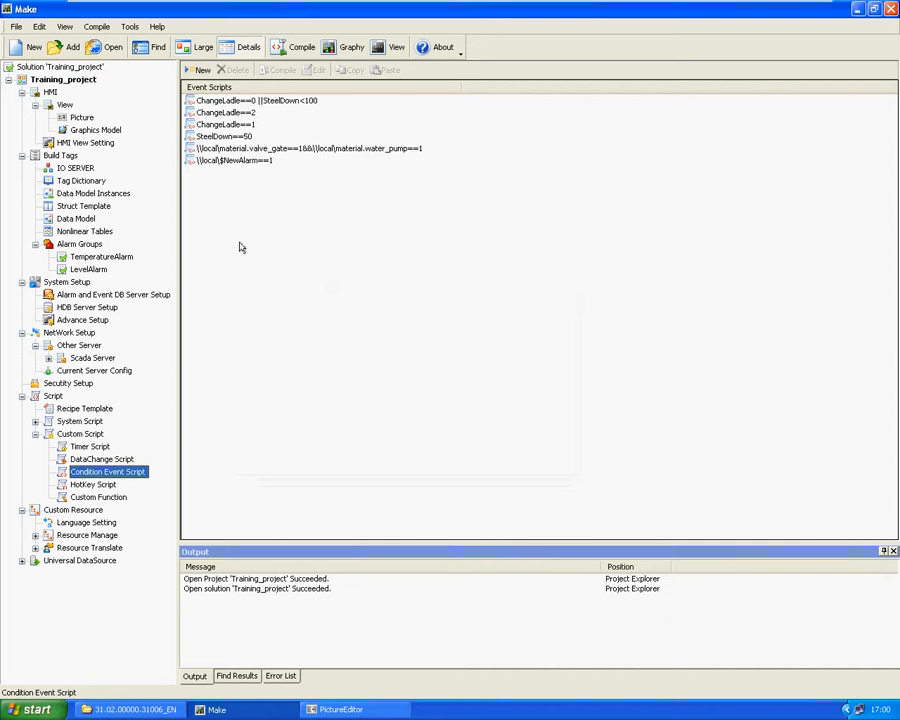
left_click(267, 253)
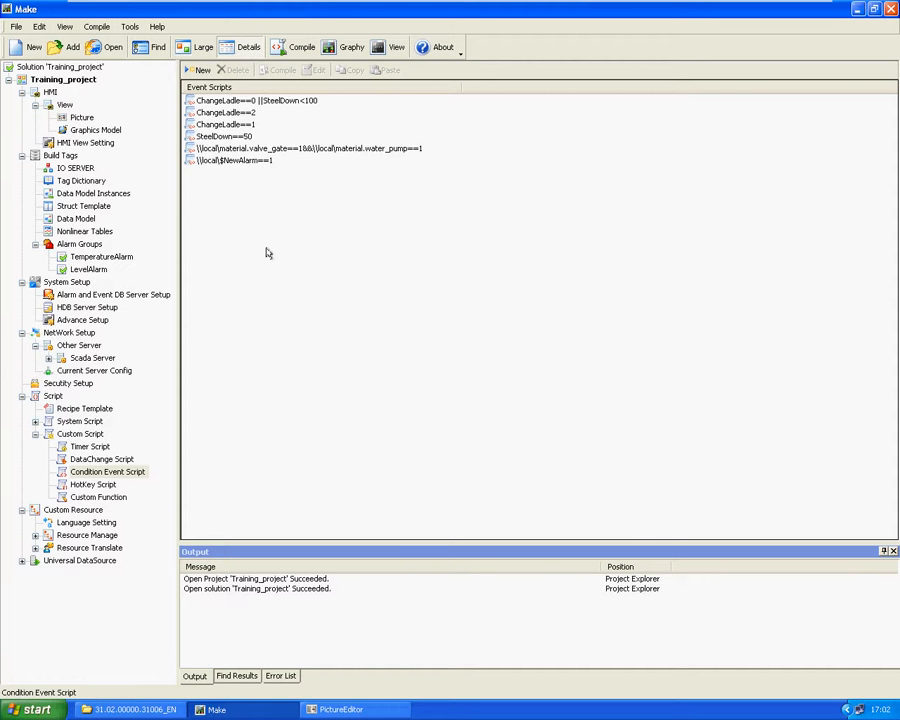
- Enable Record Event for the Temprature tag in the Tag Dictionary and accept its properties
left_click(62, 155)
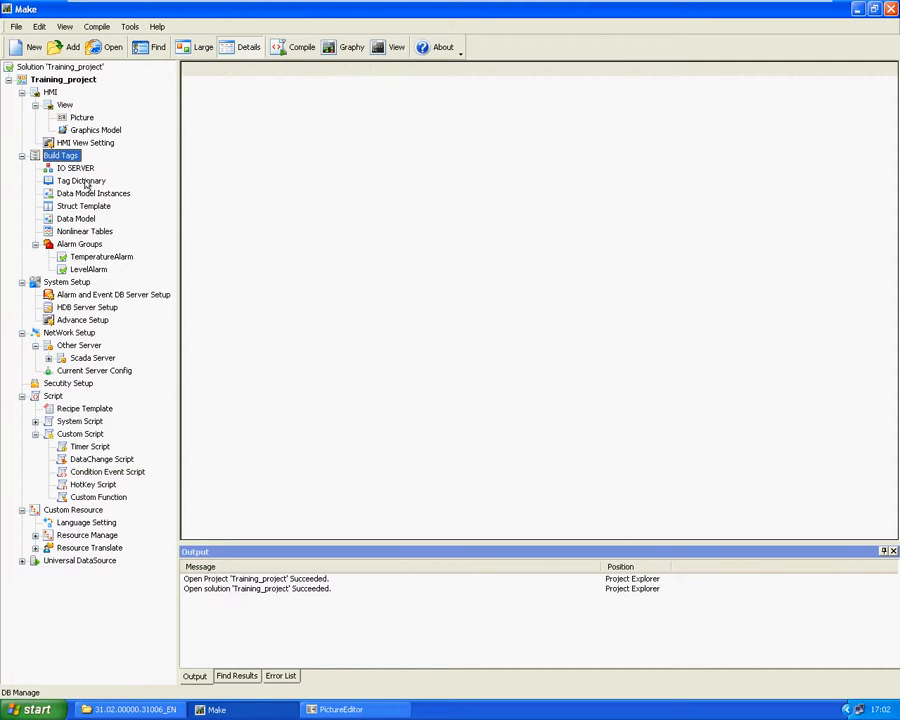
left_click(84, 181)
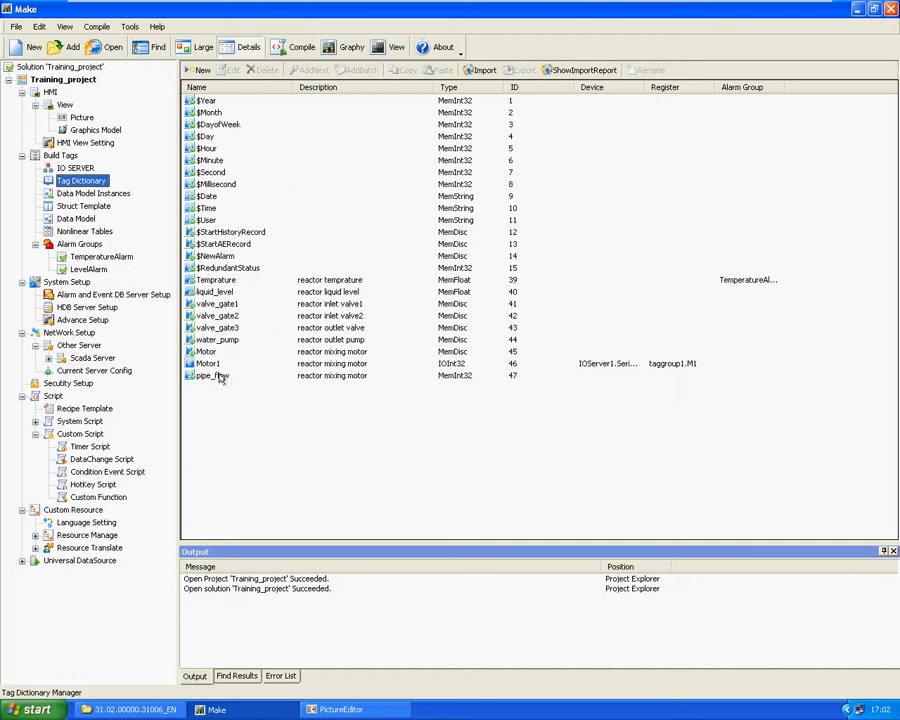
left_click(221, 281)
double_click(221, 281)
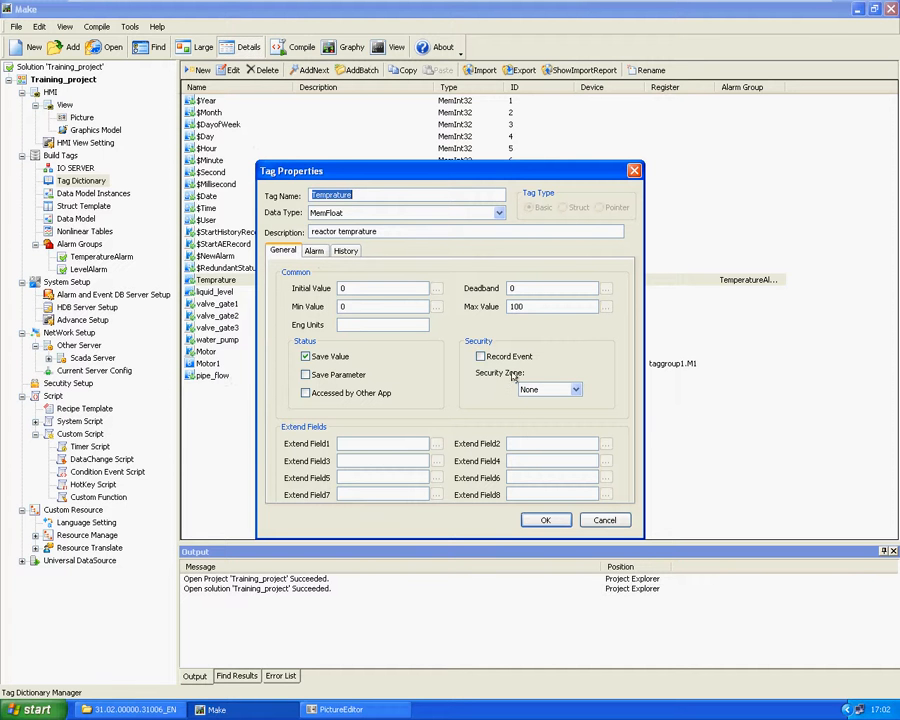
left_click(481, 356)
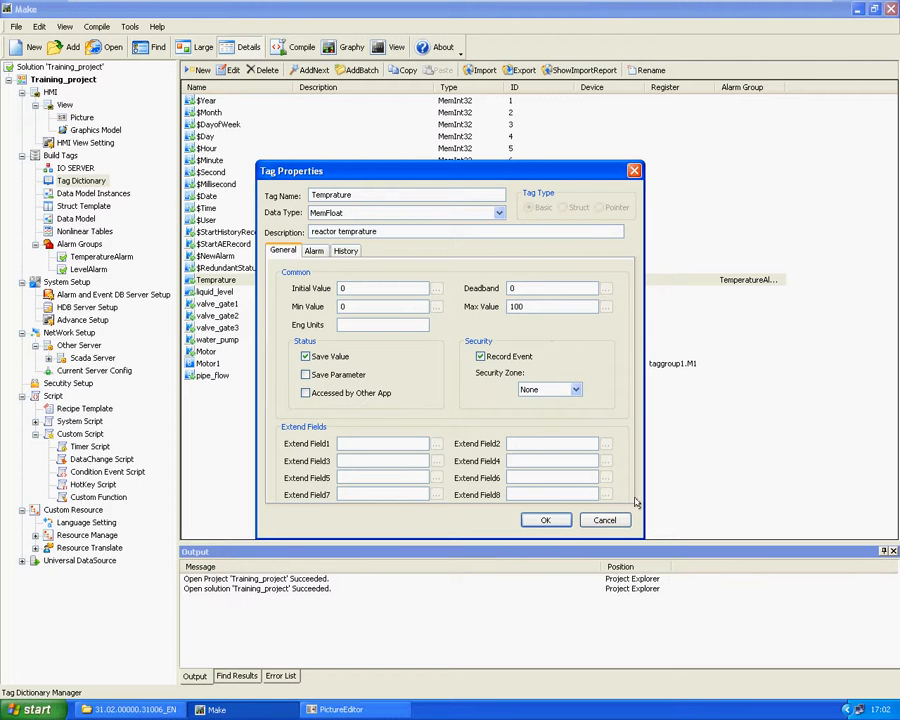
left_click(552, 520)
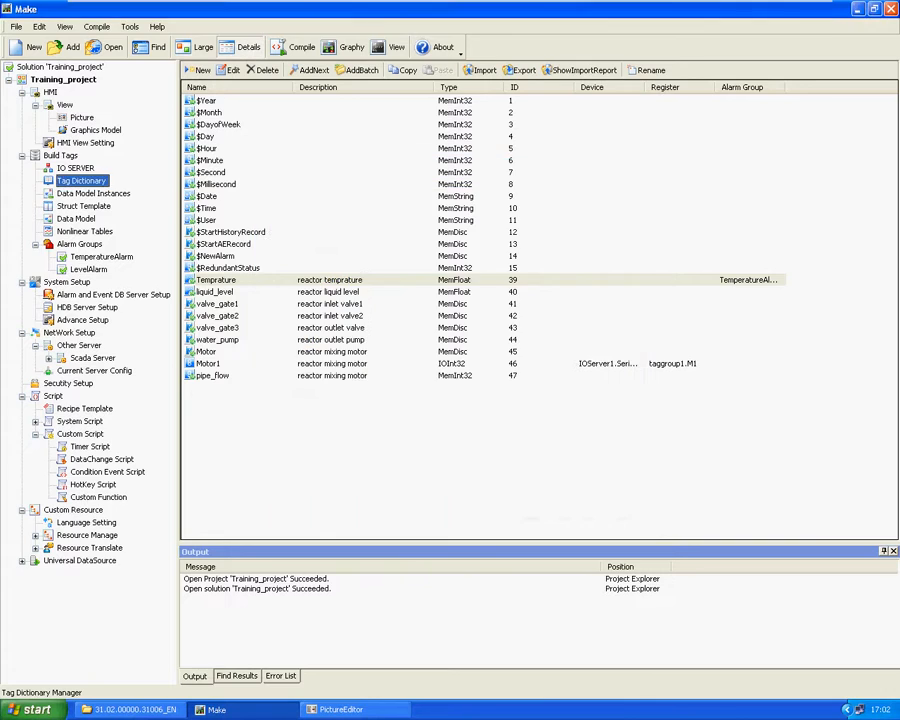